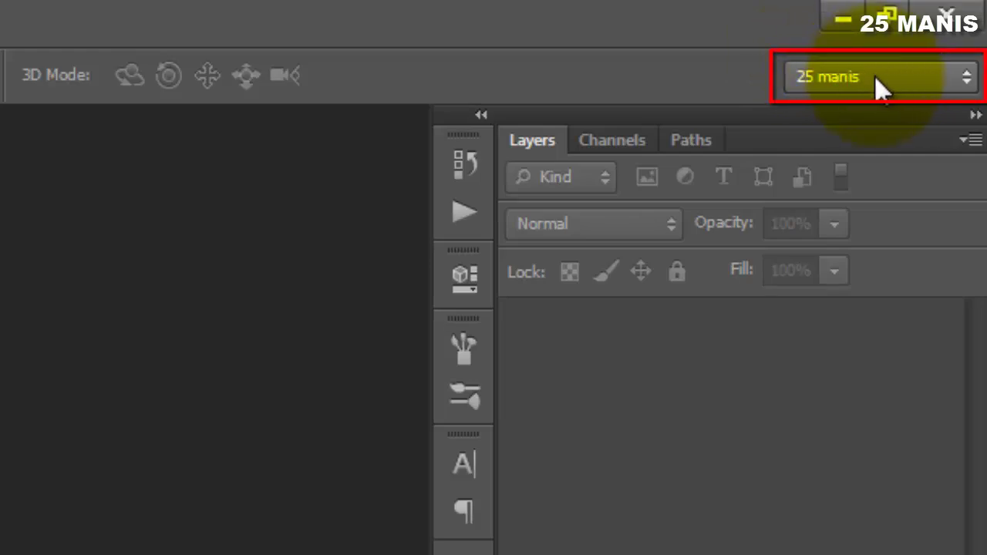
Switch Photoshop to the Motion workspace from the workspace switcher
left_click(920, 76)
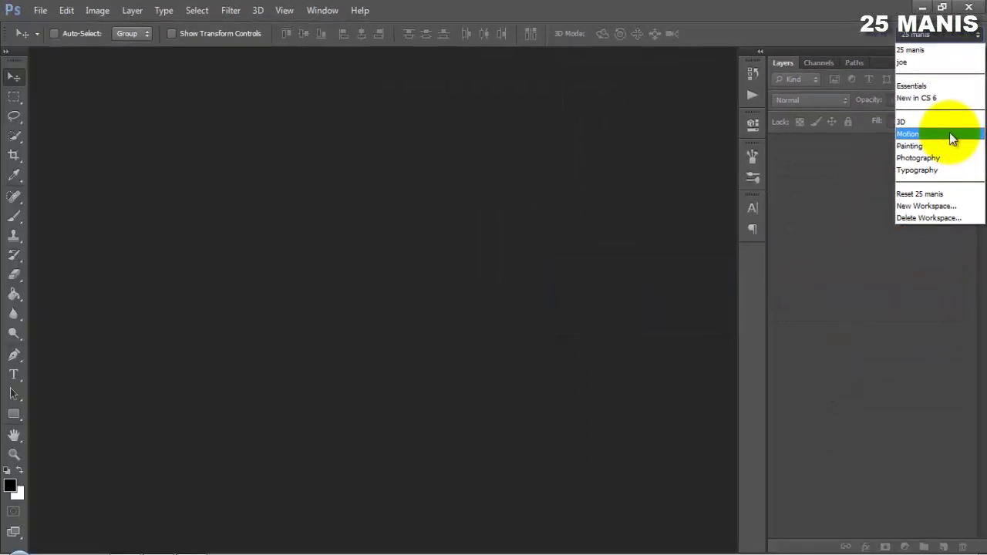
left_click(950, 134)
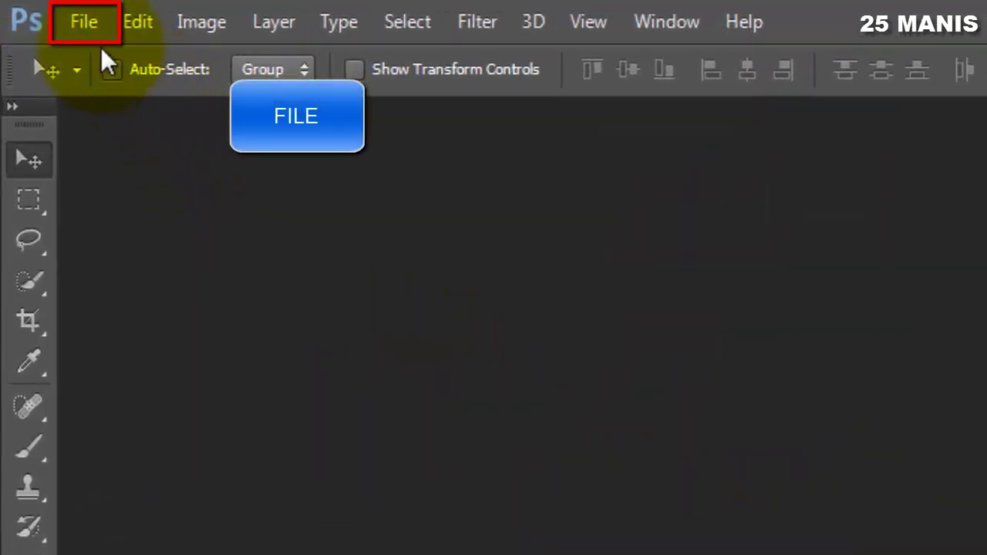
Create a new 150×150 pixel document, Untitled-1, with a white background
left_click(83, 30)
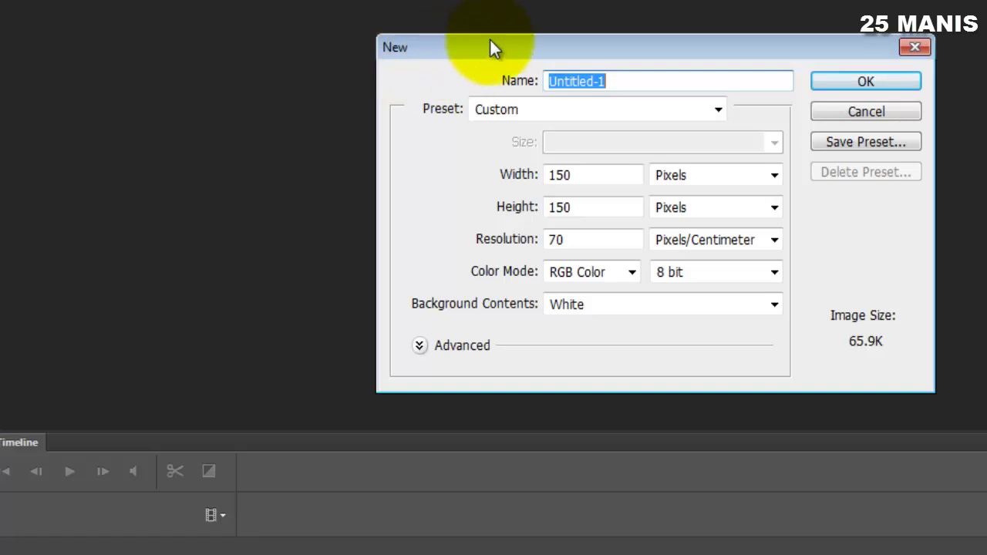
left_click_drag(490, 40, 531, 9)
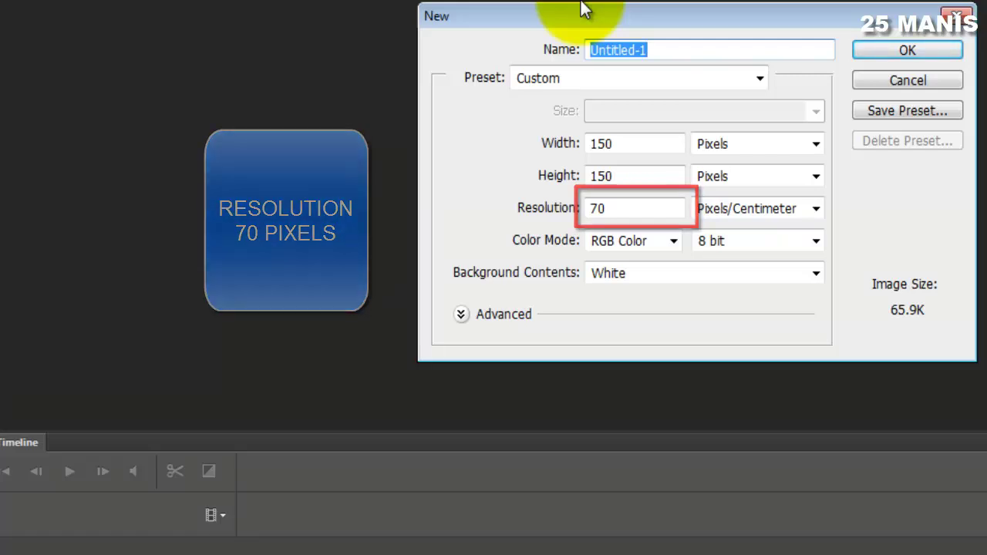
left_click(907, 50)
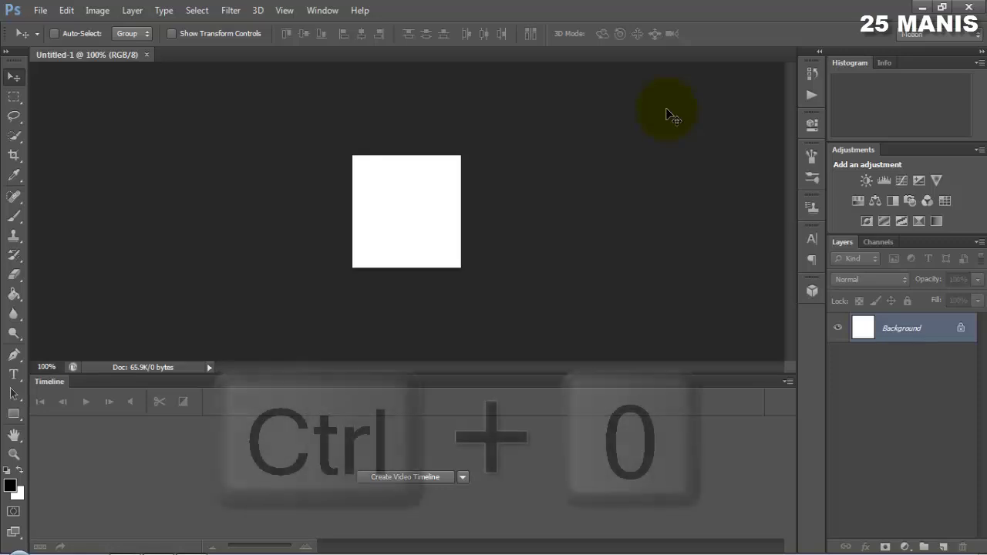
Start a Rockwell Horizontal Type text layer near the canvas top-left
key("ctrl+0")
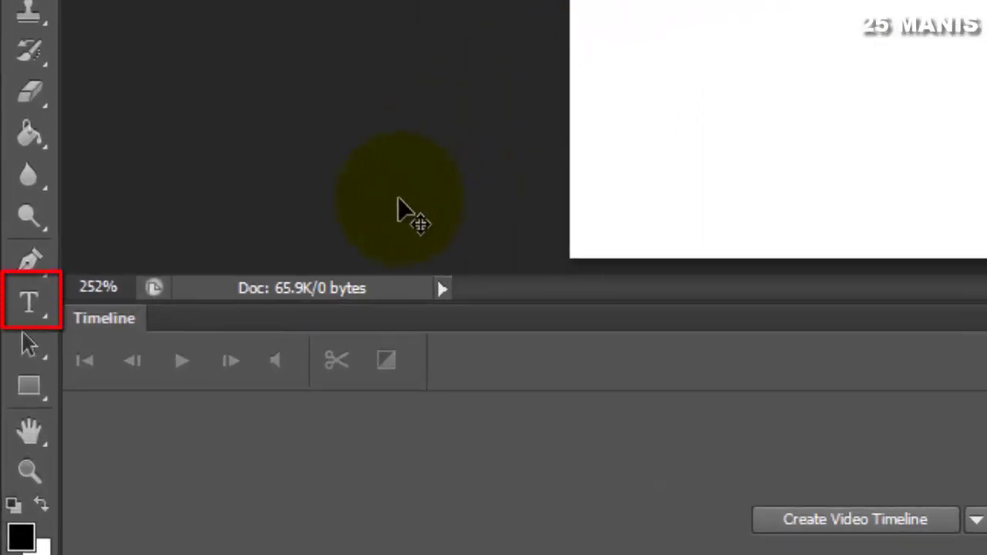
left_click(50, 301)
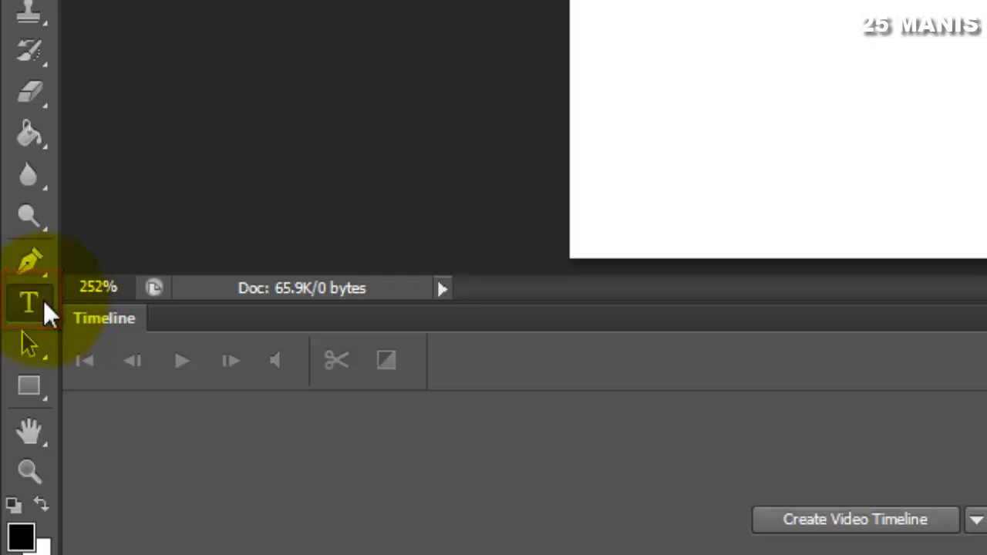
right_click(48, 312)
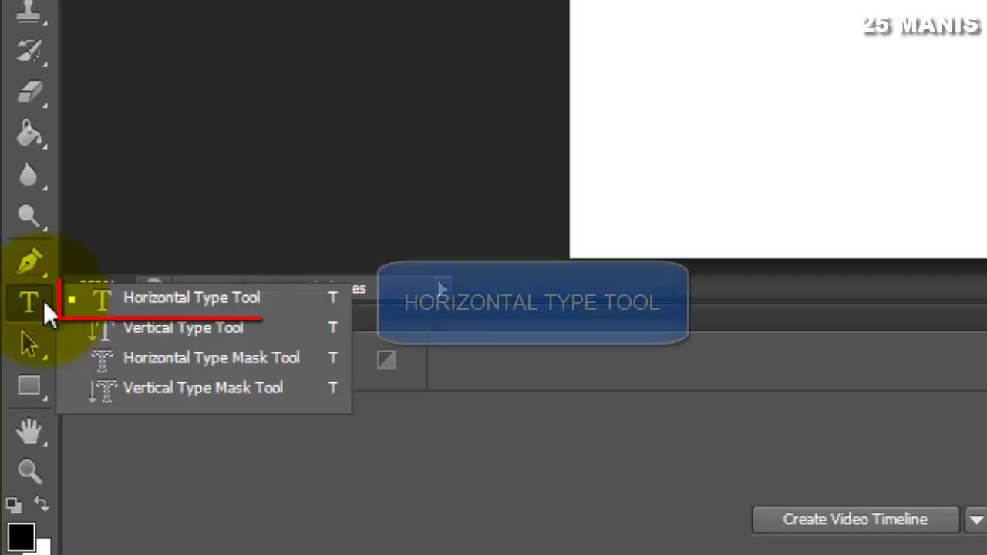
left_click(305, 312)
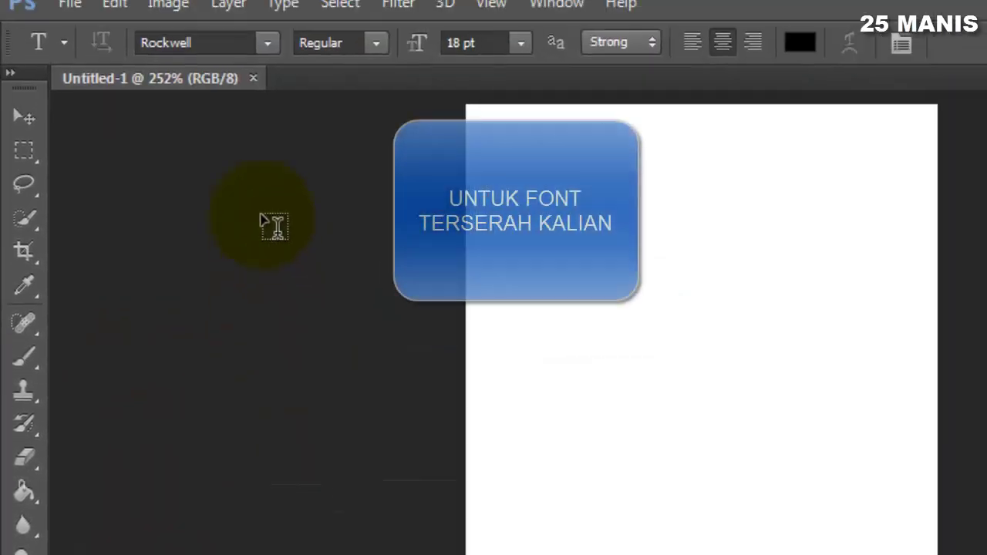
left_click(265, 60)
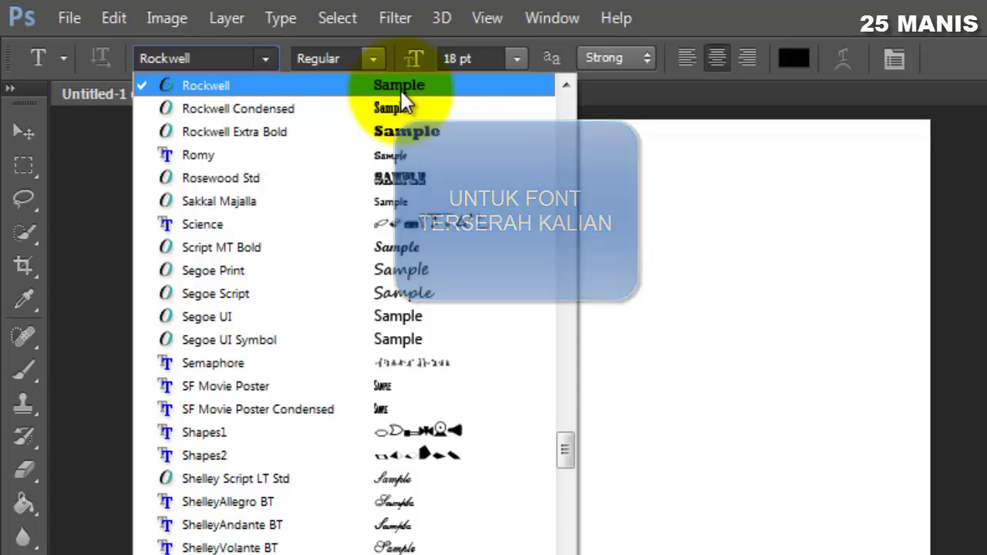
left_click(405, 86)
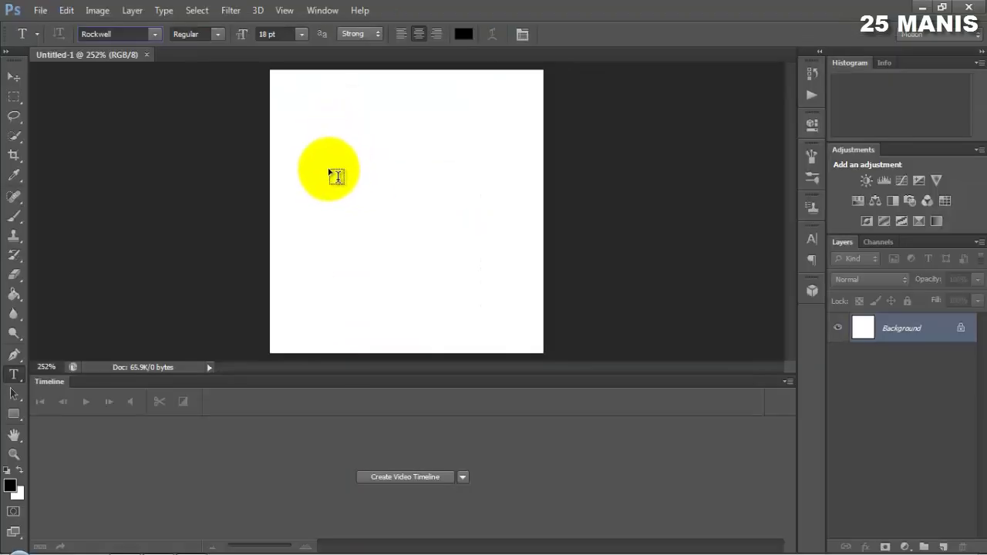
left_click(329, 166)
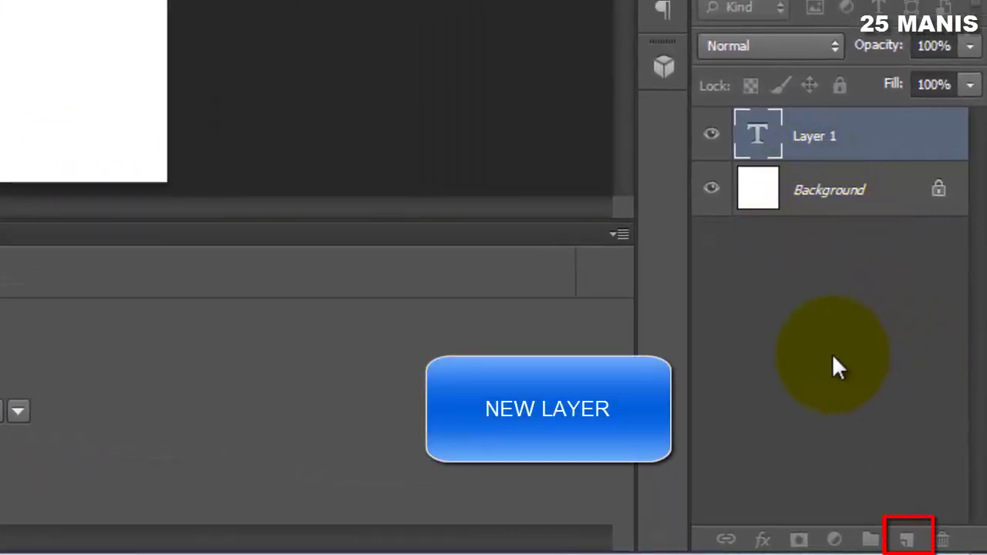
Type H, then add separate text layers for A and I to its right
type("H")
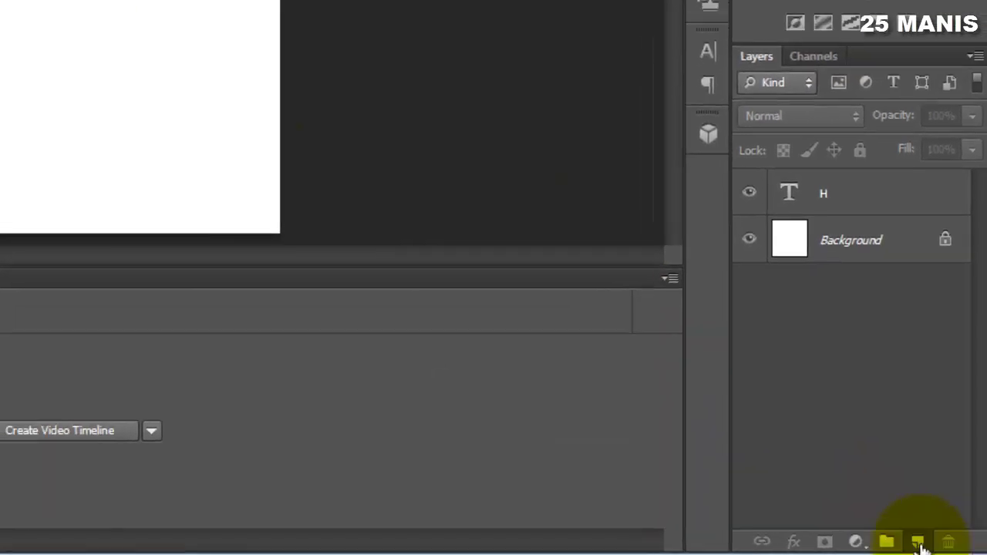
left_click(920, 546)
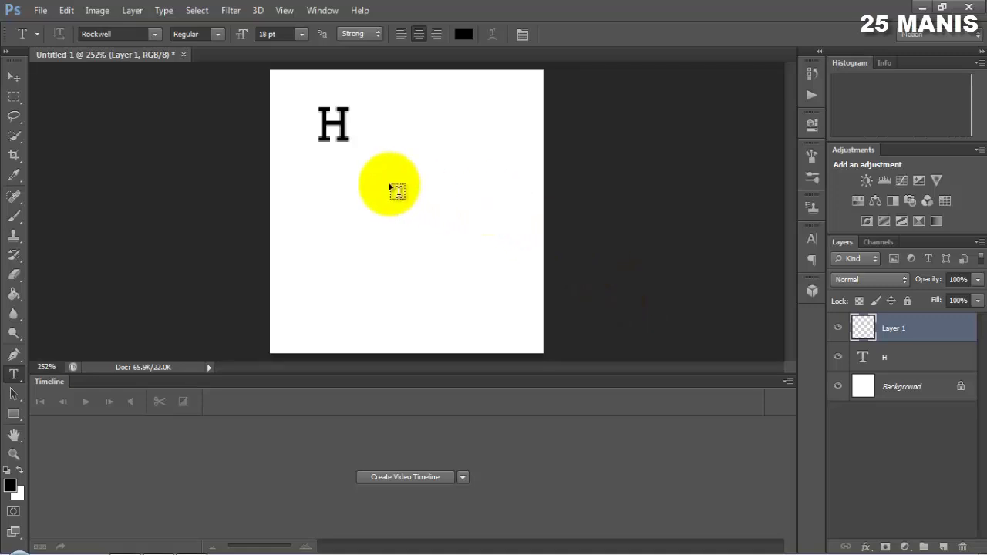
left_click(394, 160)
type("A")
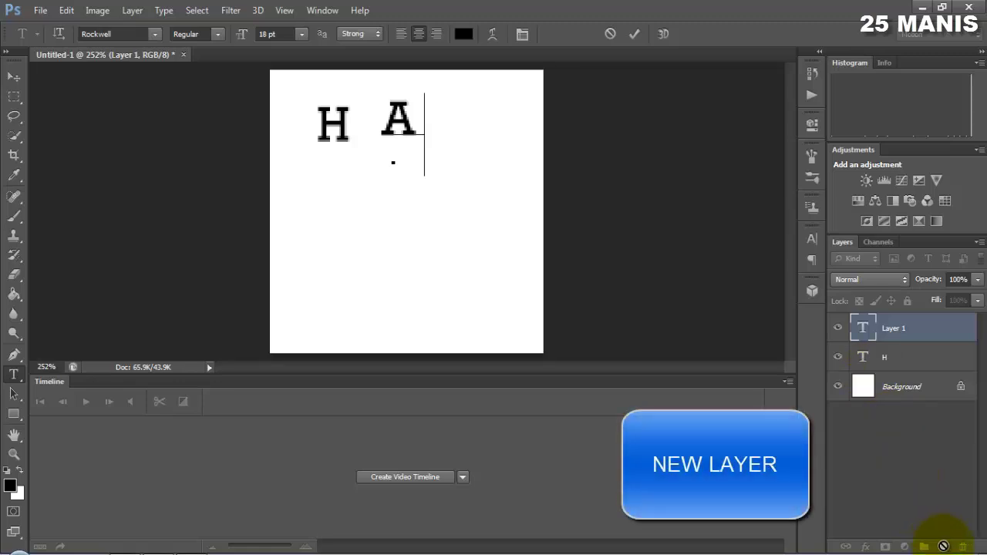
left_click(943, 546)
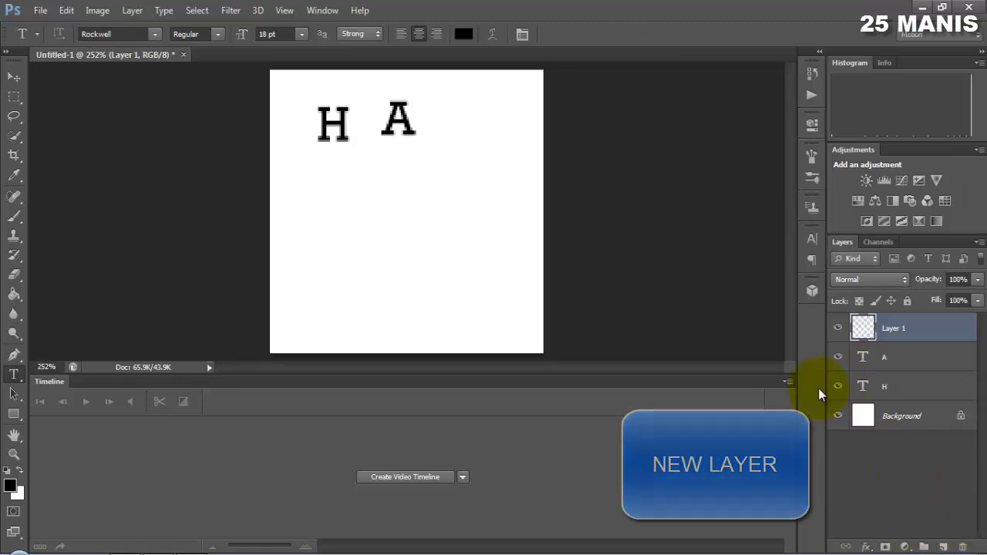
left_click(455, 145)
type("I")
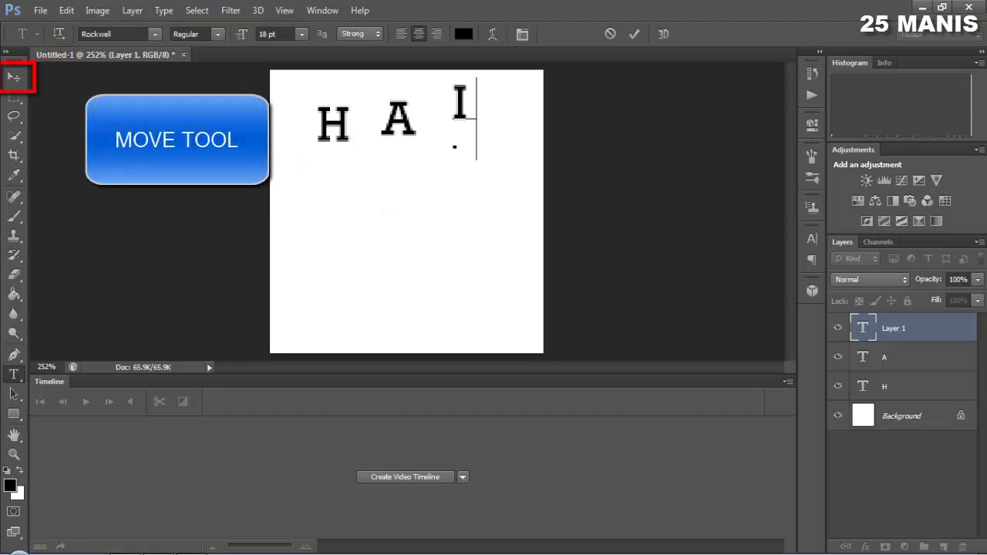
Move the H, A and I letters down into one row near the canvas middle
left_click(18, 81)
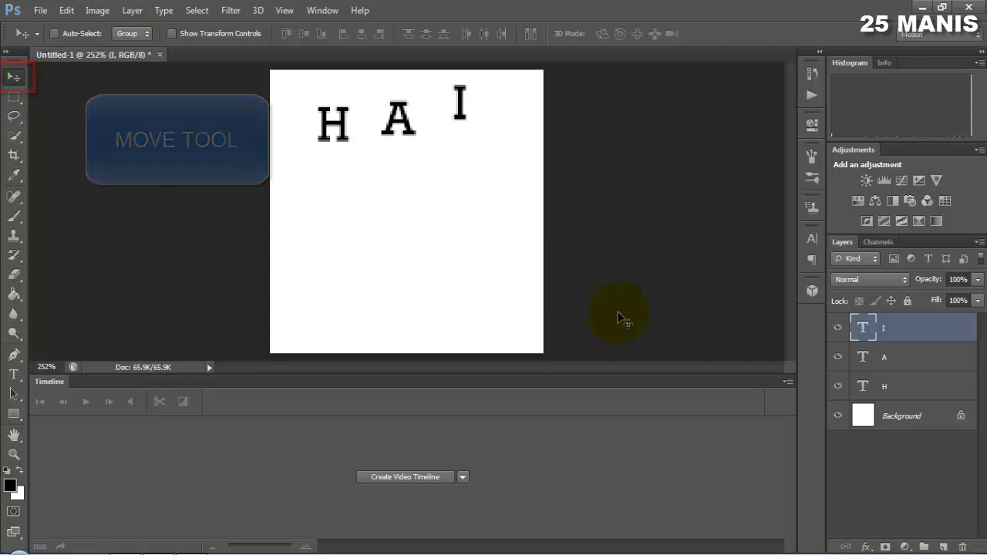
left_click(864, 387)
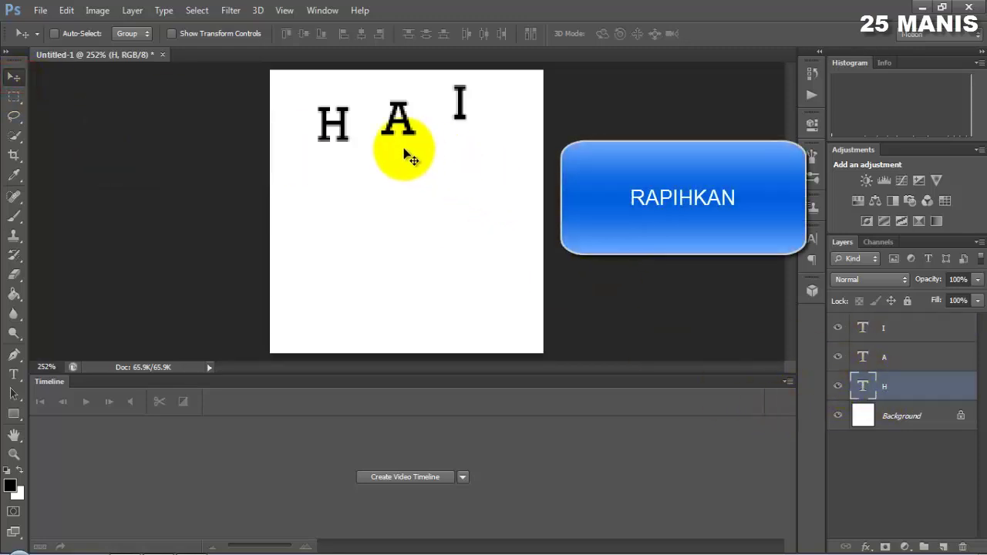
left_click_drag(352, 144, 362, 207)
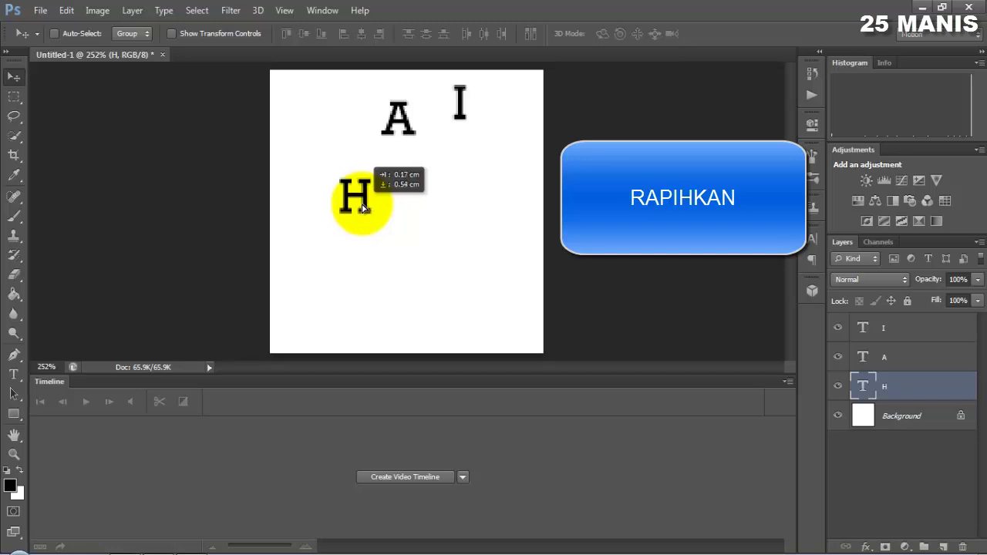
left_click(895, 357)
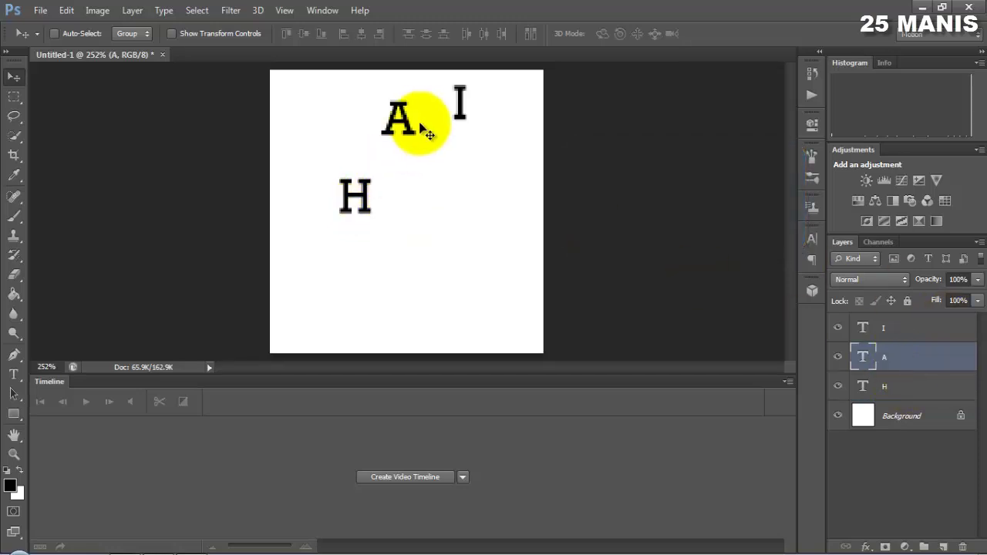
left_click_drag(421, 127, 411, 203)
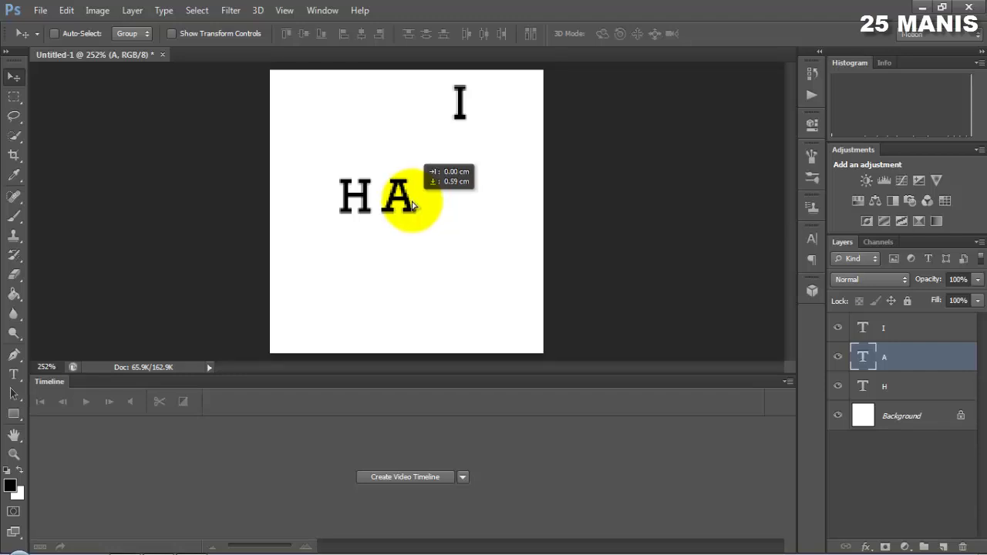
left_click(870, 327)
mouse_move(460, 104)
left_mouse_down()
mouse_move(440, 220)
mouse_move(465, 208)
left_mouse_up()
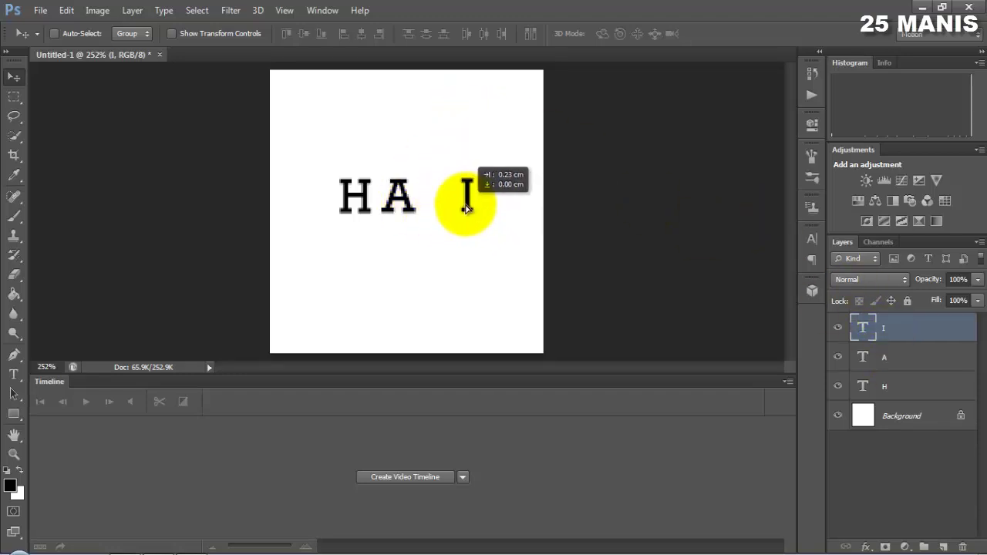
Nudge the A slightly right to even the spacing, then select the I layer
left_click(879, 359)
left_click_drag(414, 213, 426, 211)
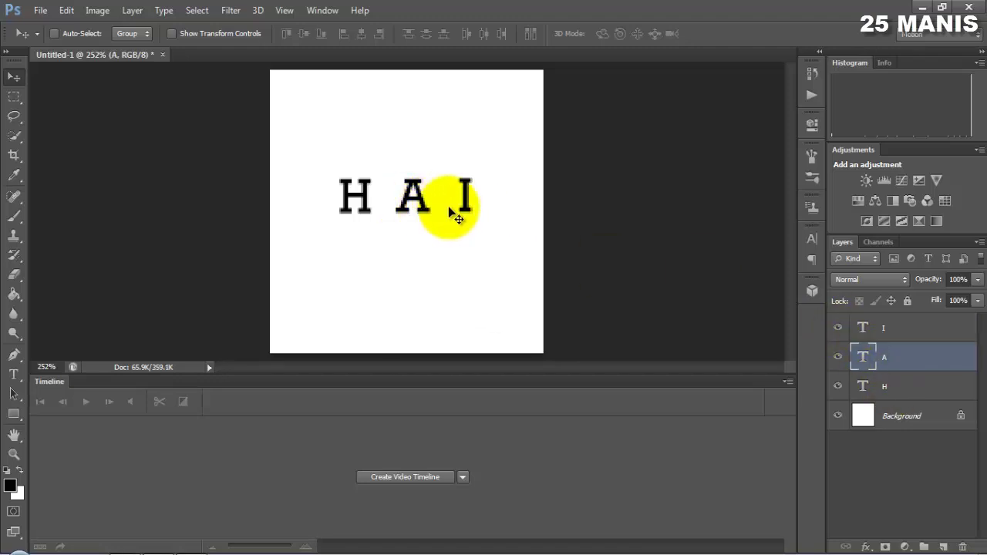
left_click(884, 338)
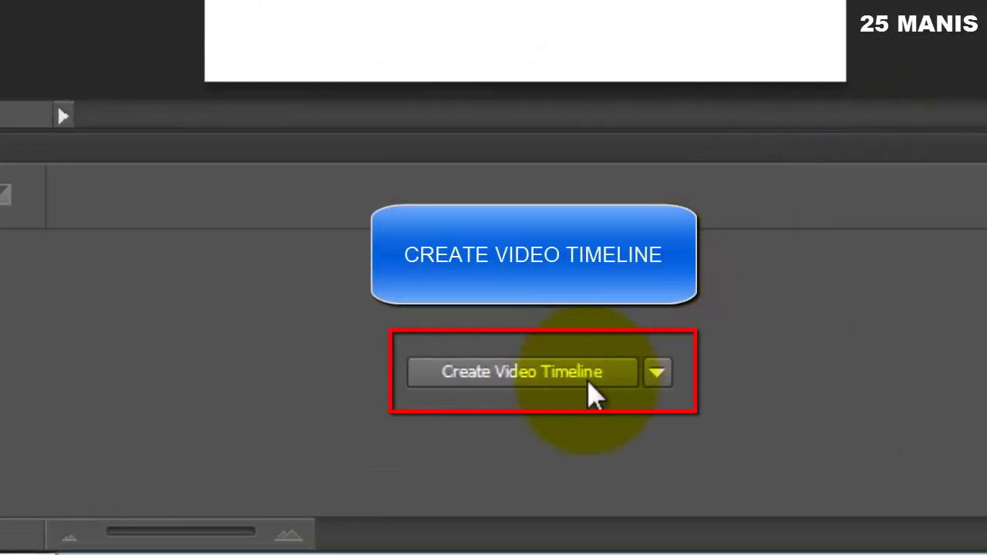
Create a video timeline, shifting the A clip to about 01:00f and I to 02:00f
left_click(591, 393)
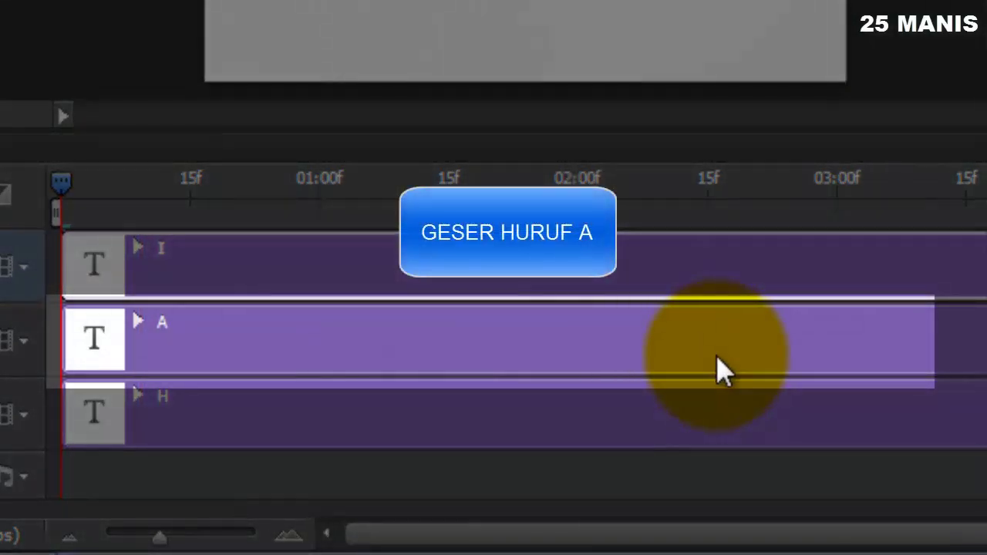
left_click(282, 351)
left_click_drag(283, 352, 395, 351)
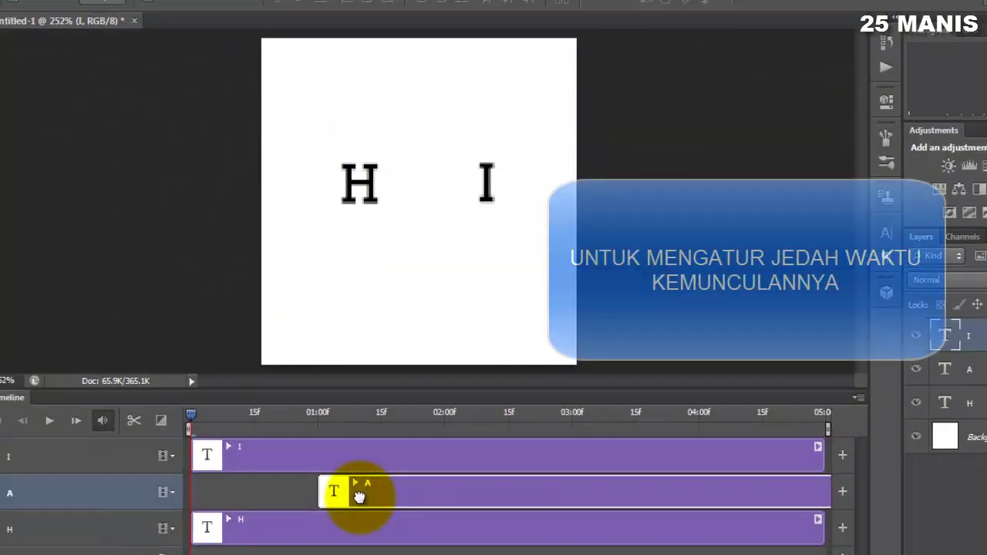
mouse_move(359, 496)
left_mouse_down()
mouse_move(432, 493)
mouse_move(368, 497)
left_mouse_up()
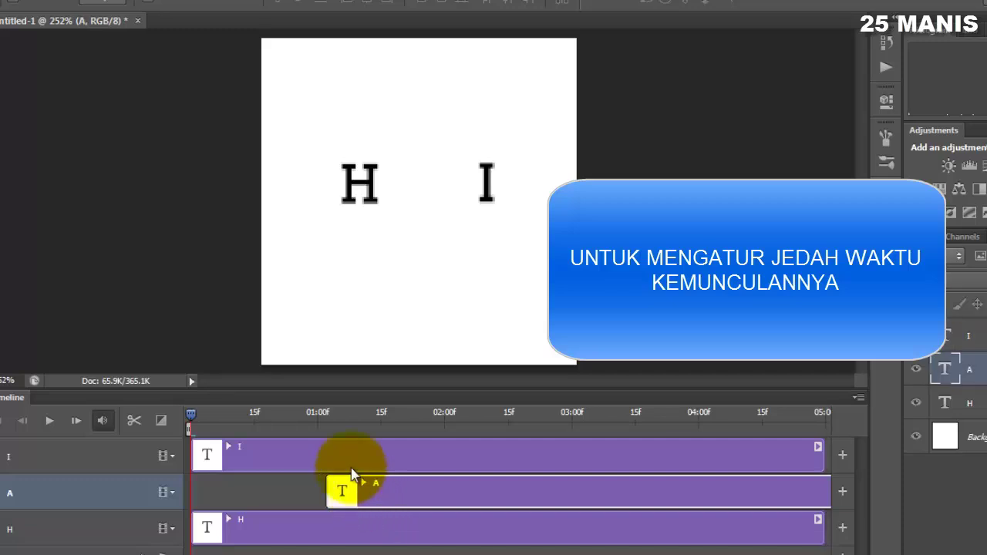
left_click_drag(378, 464, 600, 472)
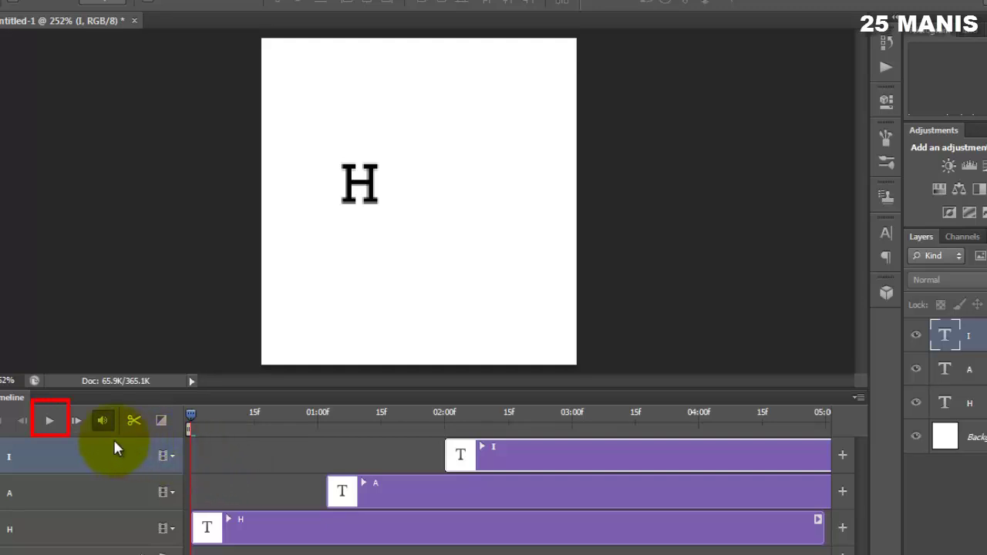
Preview the animation playback, rewind, and expand the H track's properties
left_click(60, 430)
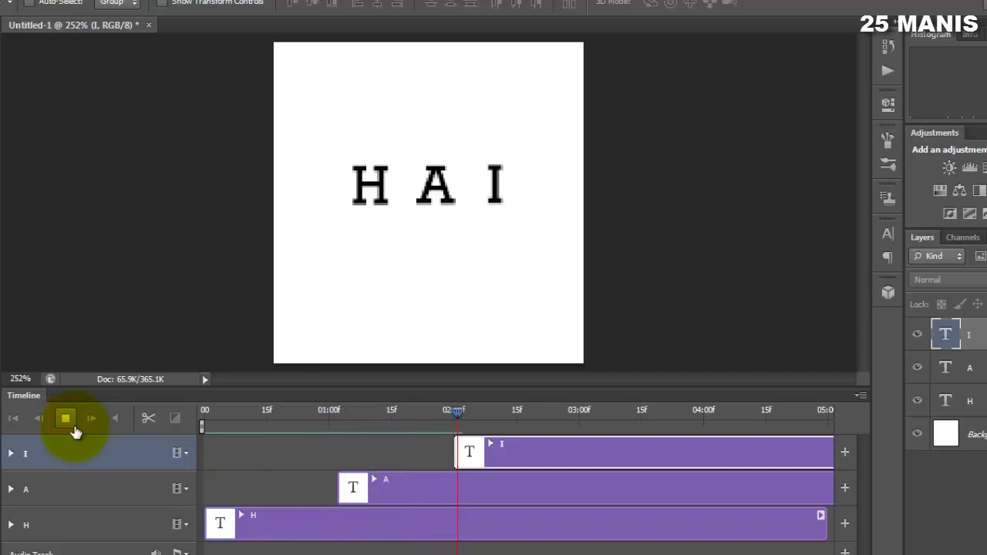
left_click(70, 424)
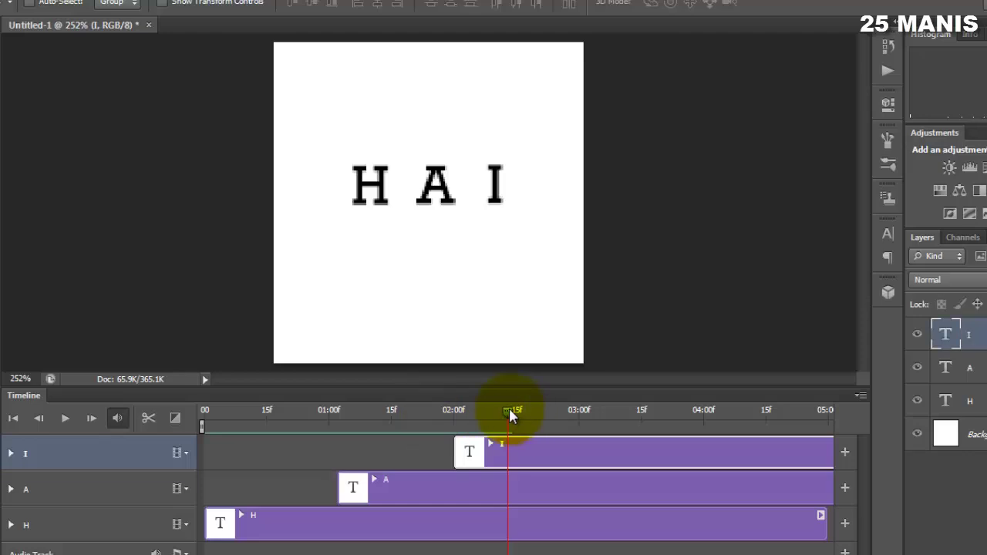
left_click_drag(508, 412, 98, 436)
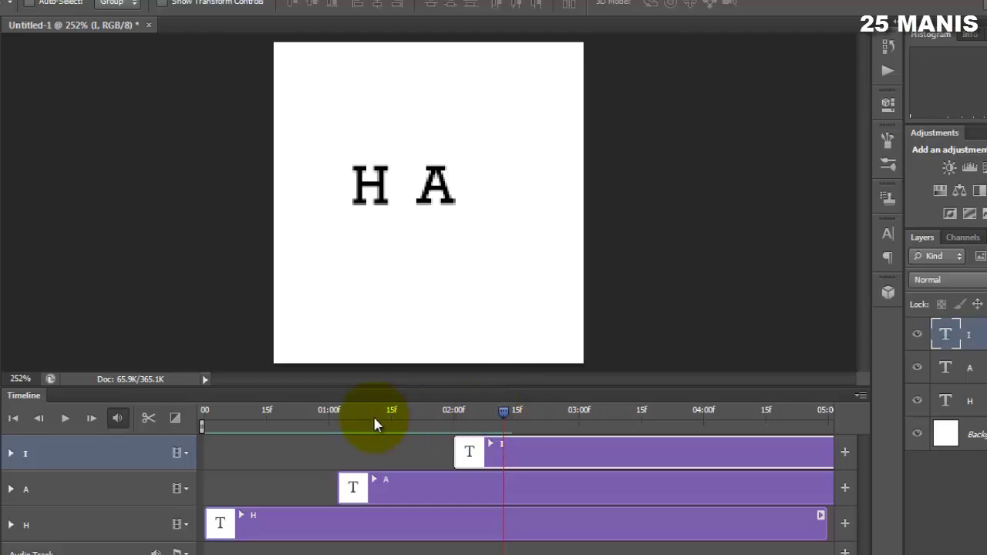
left_click(63, 420)
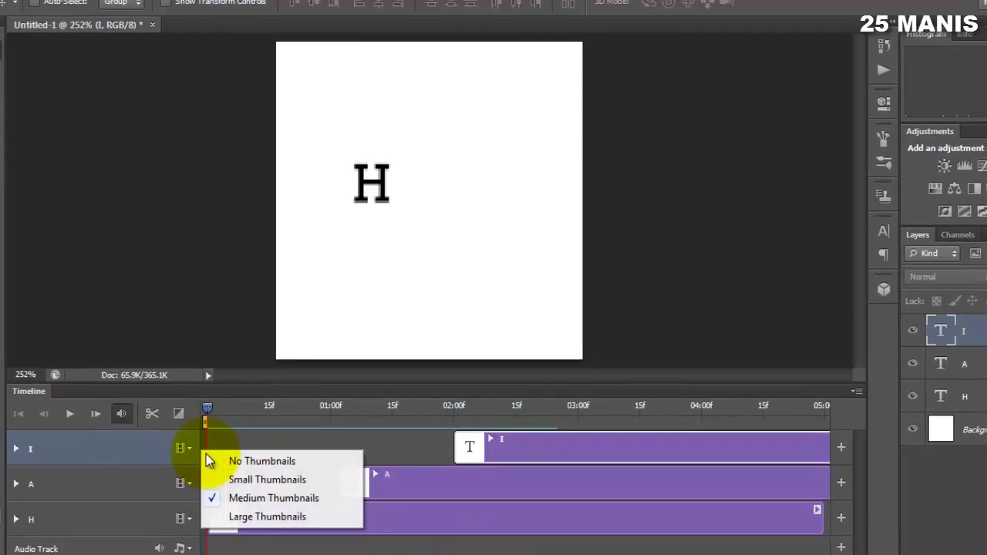
left_click(218, 446)
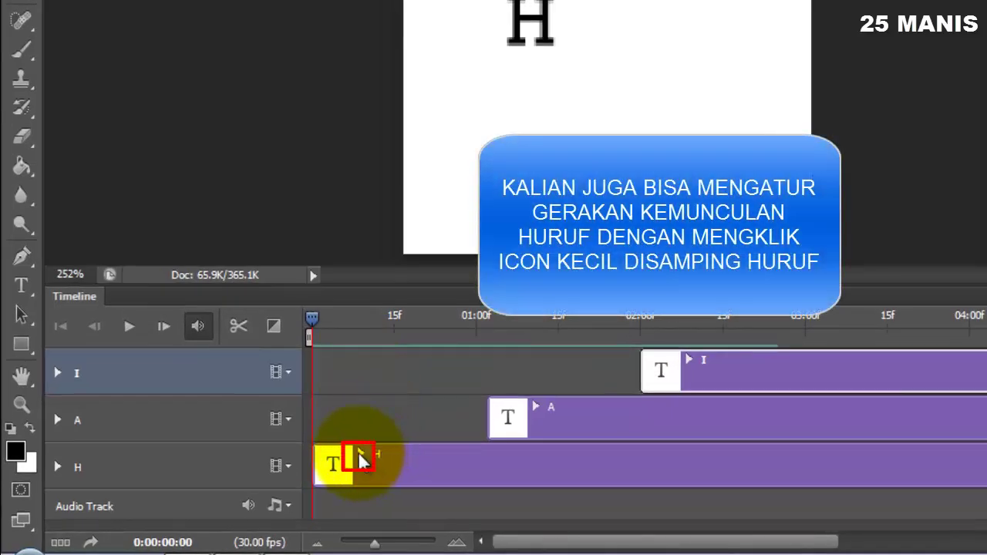
left_click(361, 459)
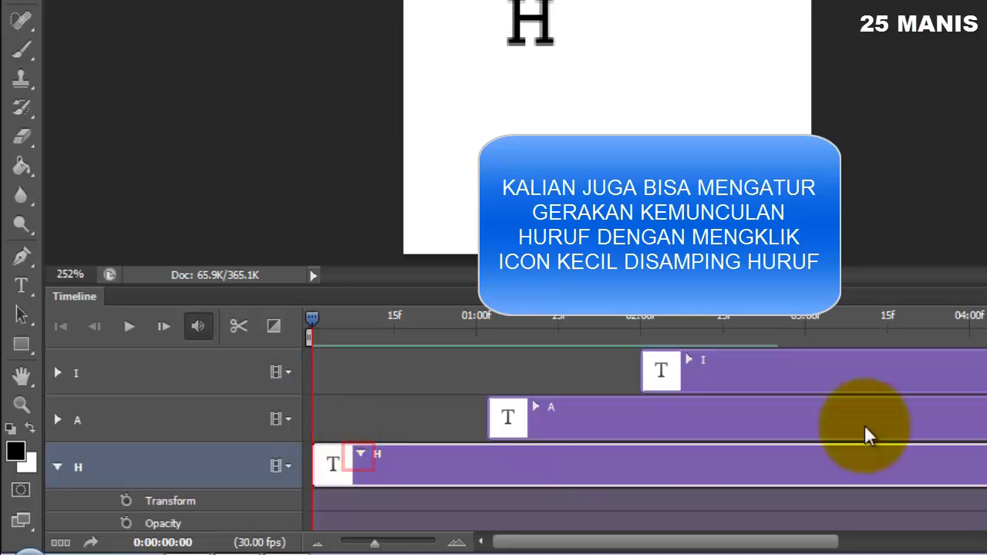
Keyframe H's Transform off the left edge at frame 0 and back in place at 01:00f
scroll(516, 439, "down", 2)
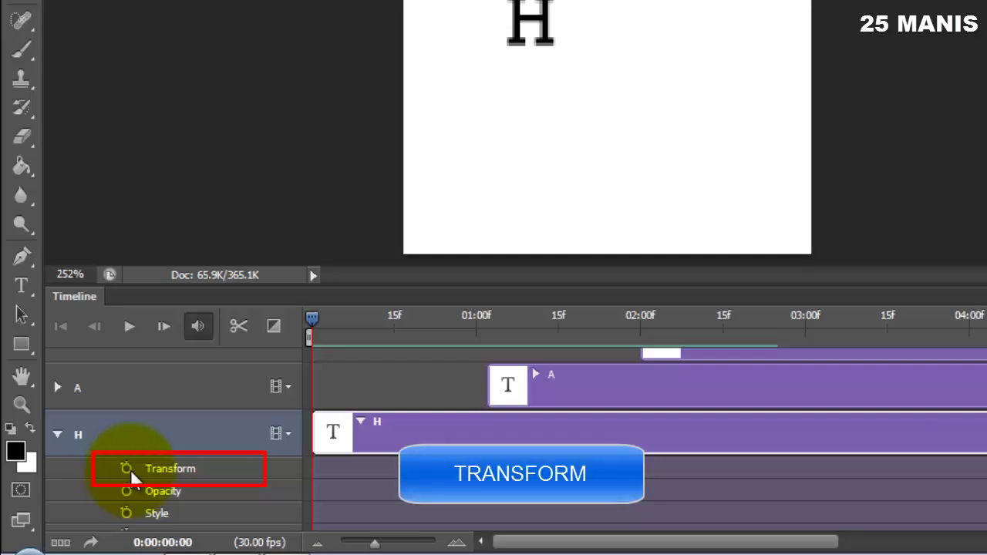
left_click(128, 468)
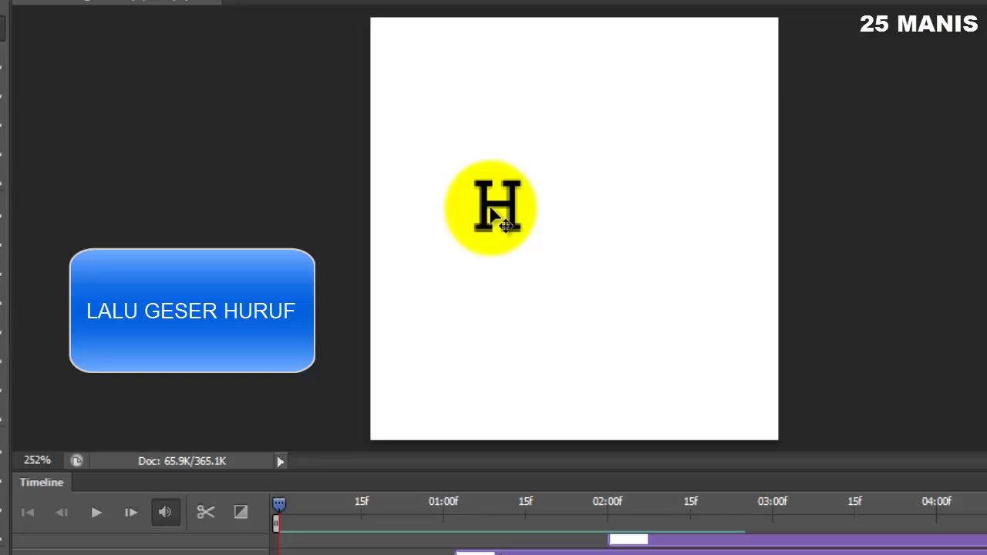
left_click_drag(492, 213, 333, 206)
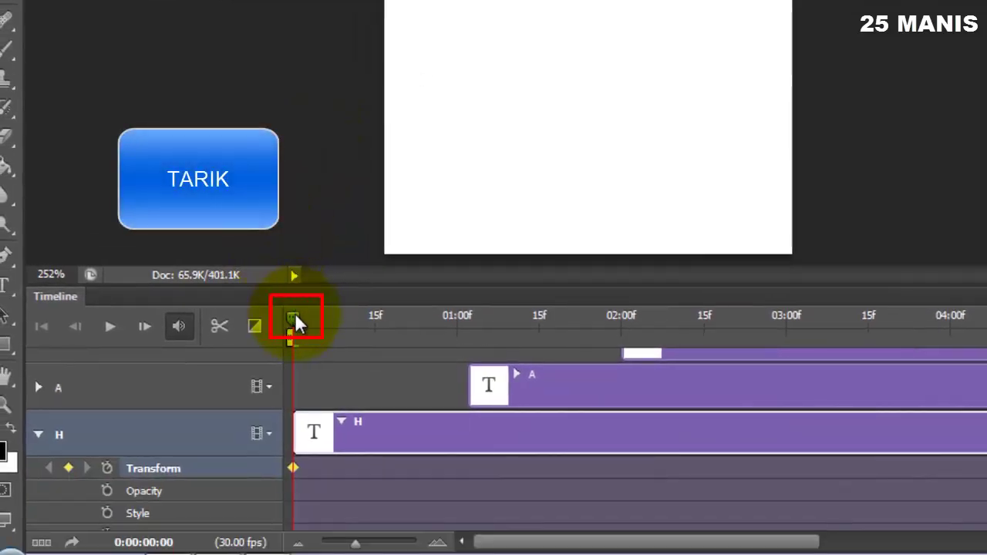
left_click_drag(295, 314, 434, 317)
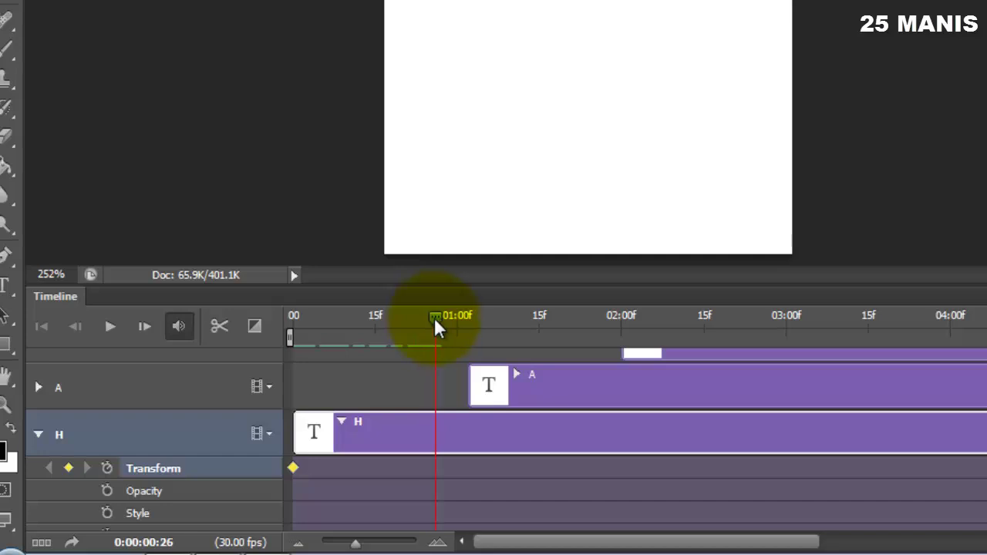
left_click(69, 468)
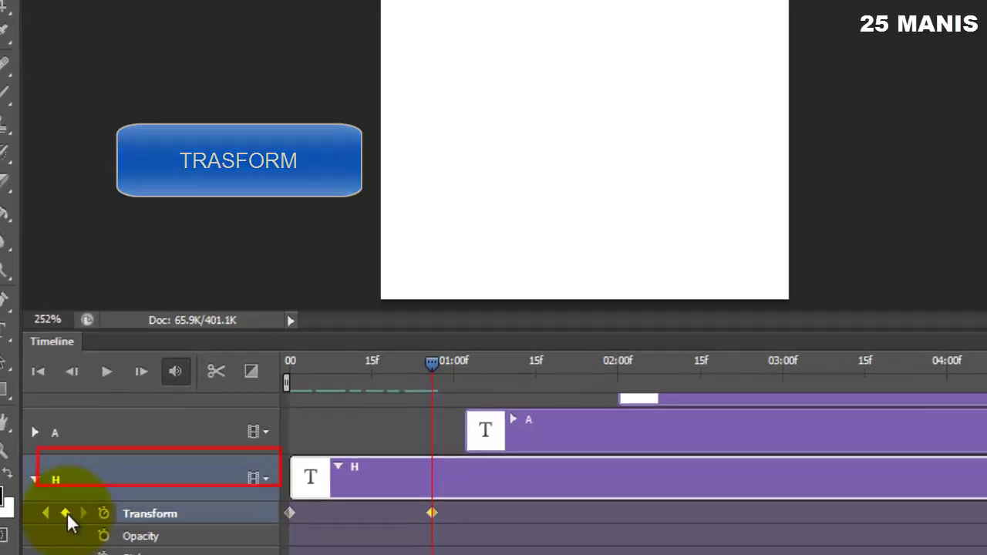
left_click_drag(352, 251, 506, 253)
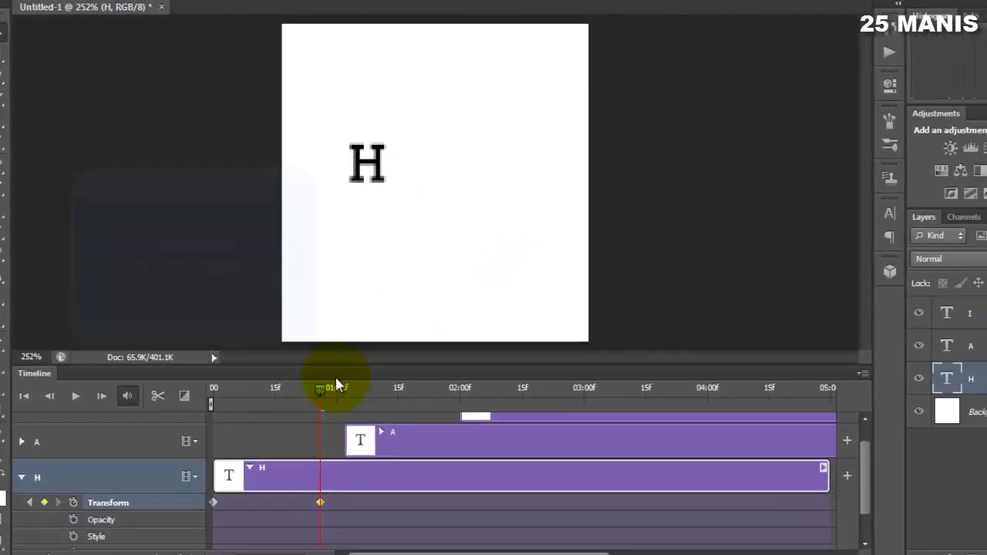
left_click_drag(316, 382, 192, 386)
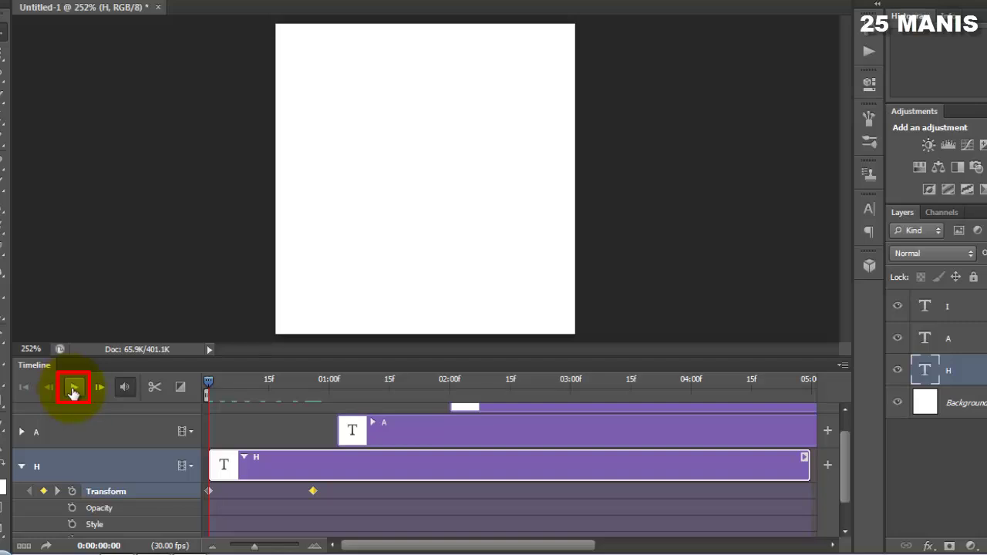
left_click(73, 393)
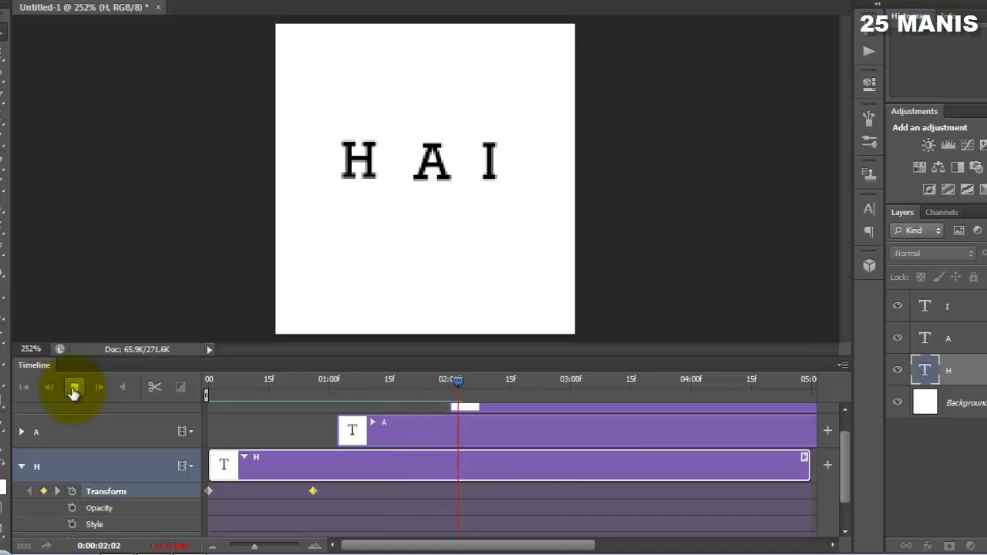
left_click(73, 392)
left_click_drag(488, 388, 200, 433)
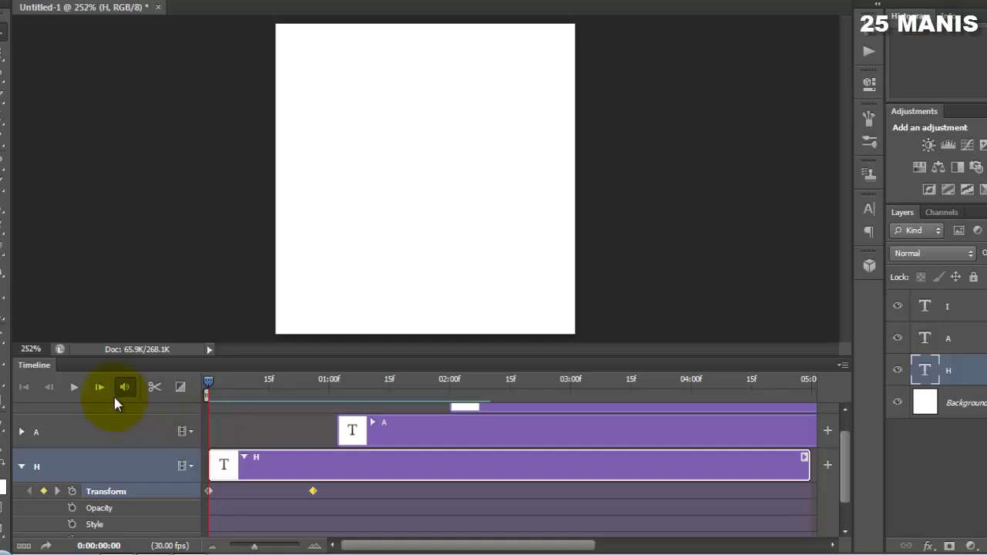
left_click(74, 387)
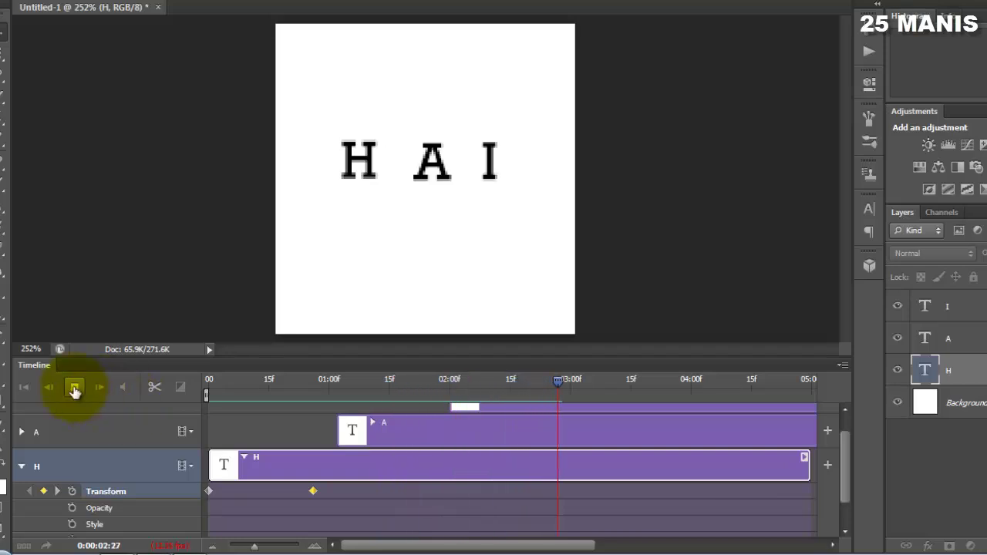
left_click(74, 387)
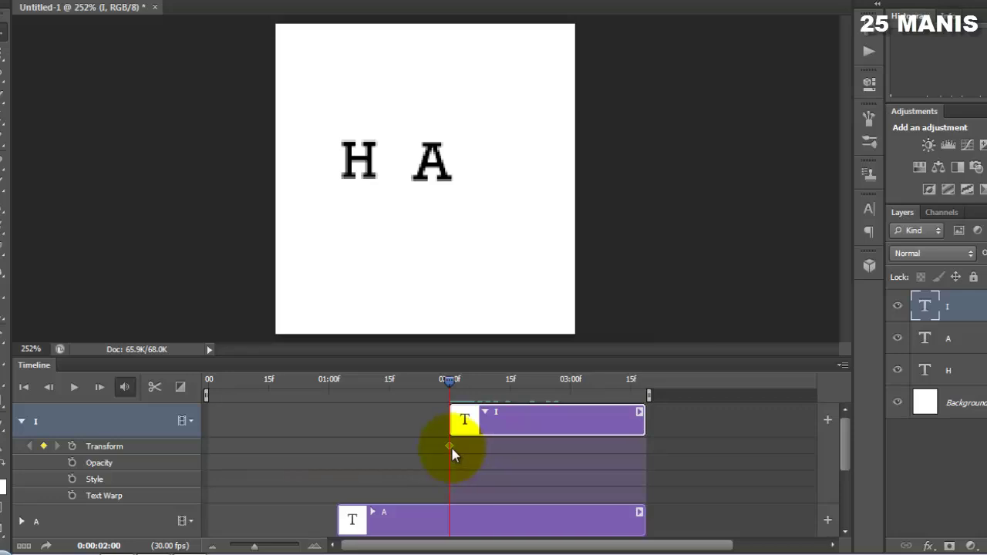
Add an I Transform keyframe near 02:23 with I slid in right of A, then rewind
left_click(450, 447)
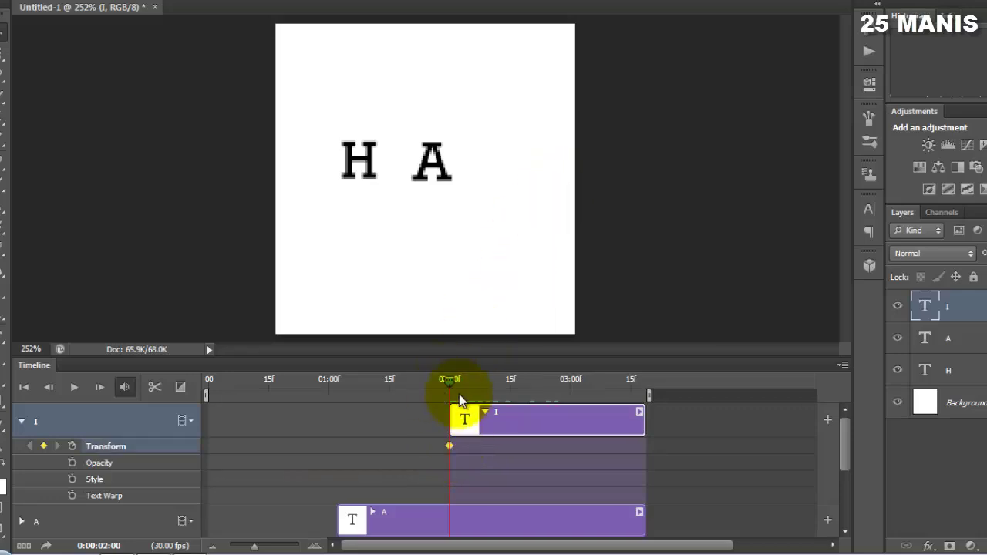
left_click_drag(449, 379, 542, 379)
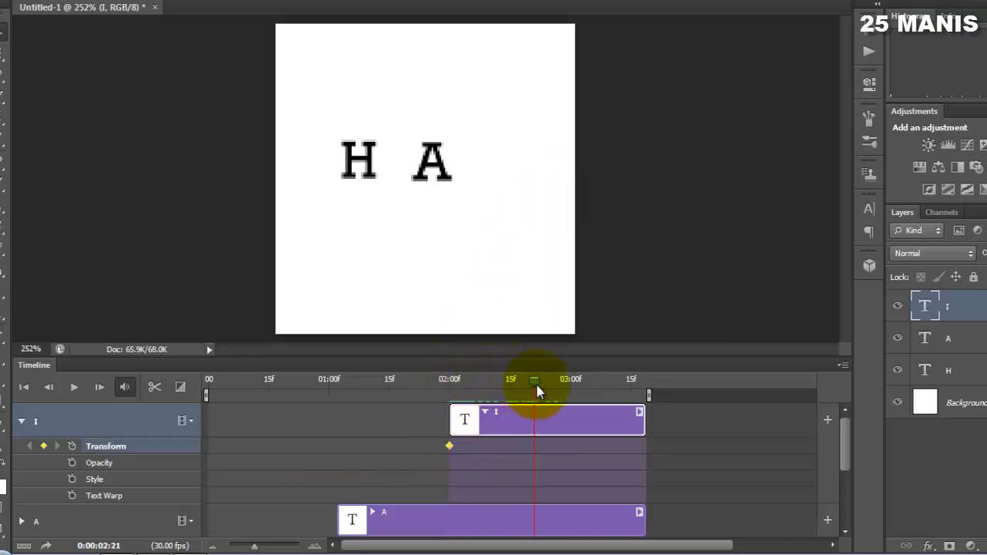
left_click(45, 451)
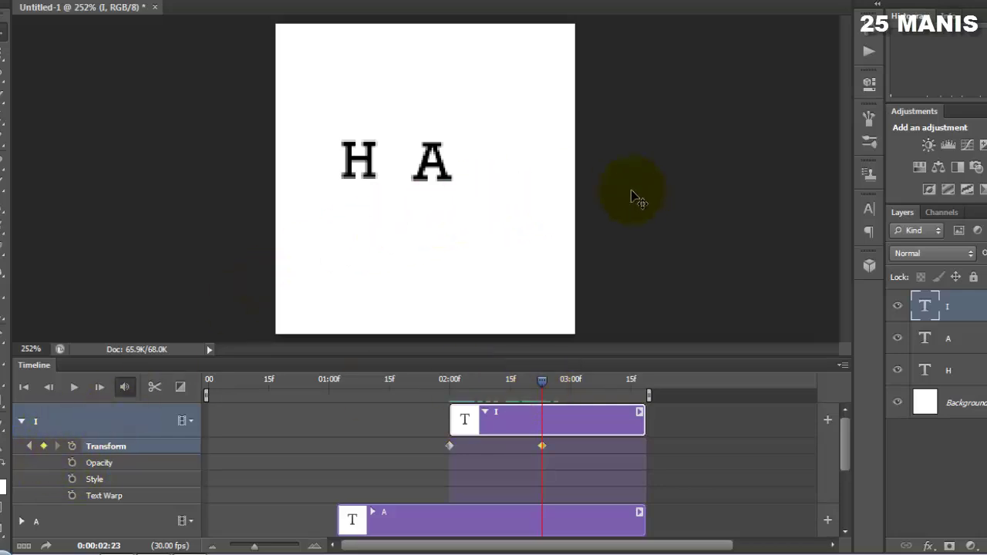
left_click_drag(530, 209, 476, 208)
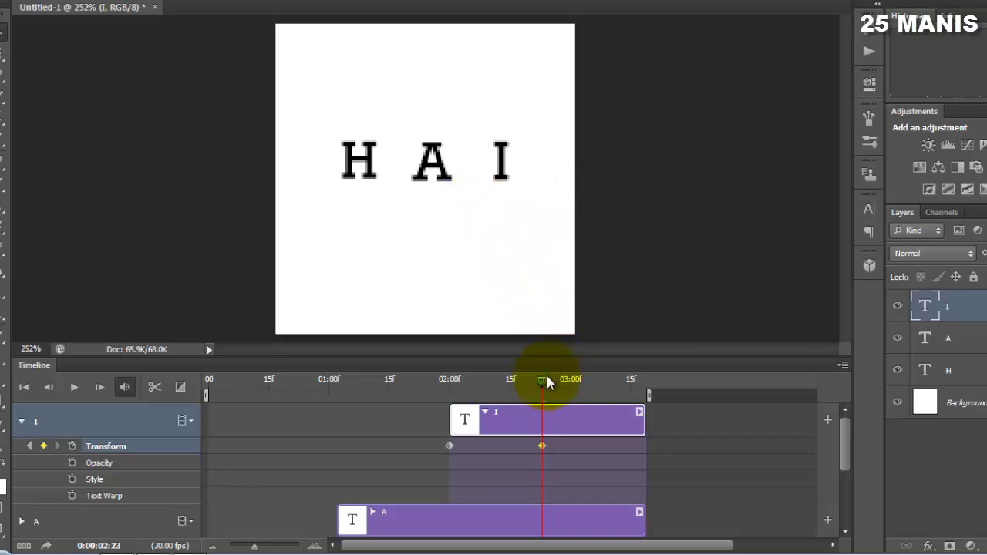
left_click_drag(542, 378, 457, 379)
left_click_drag(393, 382, 148, 409)
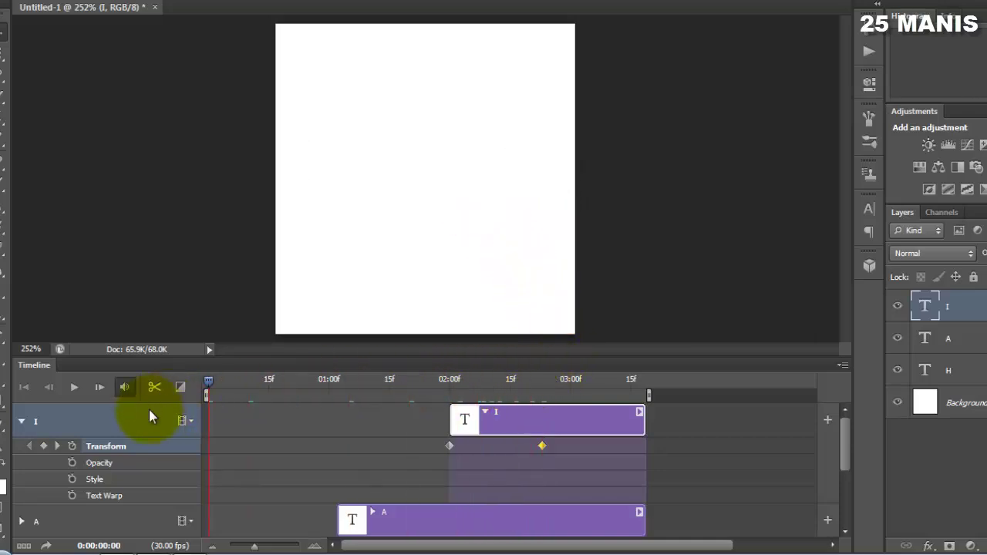
Play the animation through to about 03:18, ending with 'H A I' on the canvas
left_click(74, 387)
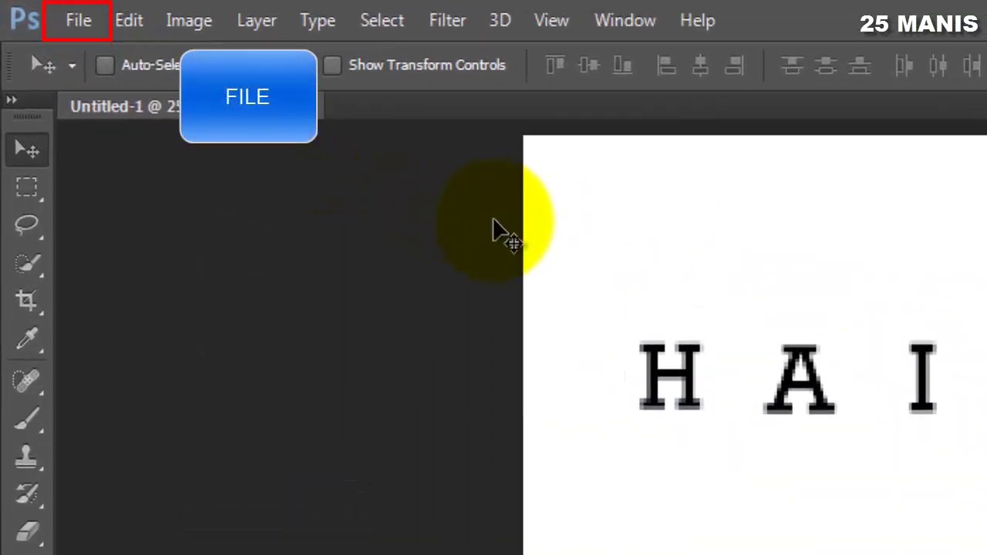
Open Save for Web with the GIF 32 Dithered preset and GIF output format
left_click(70, 29)
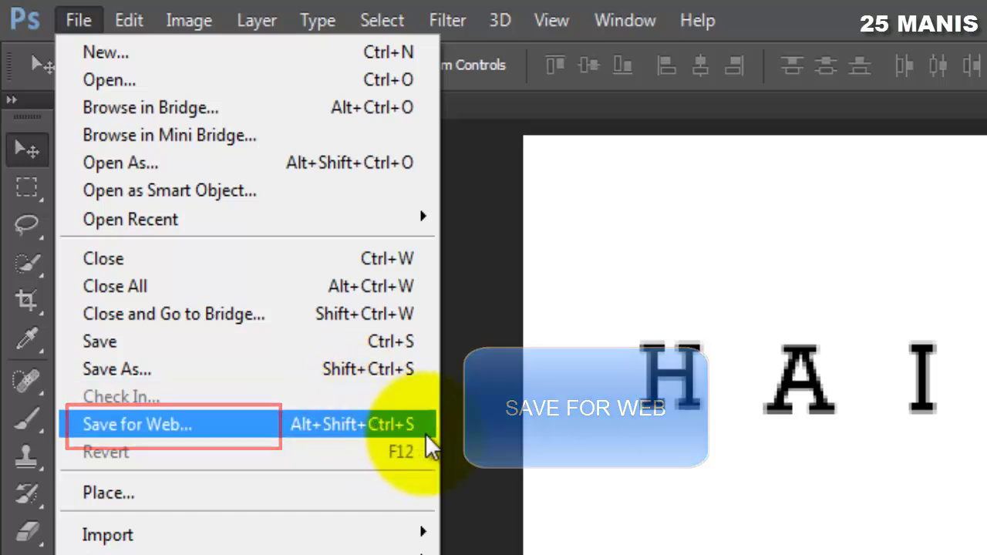
left_click(426, 436)
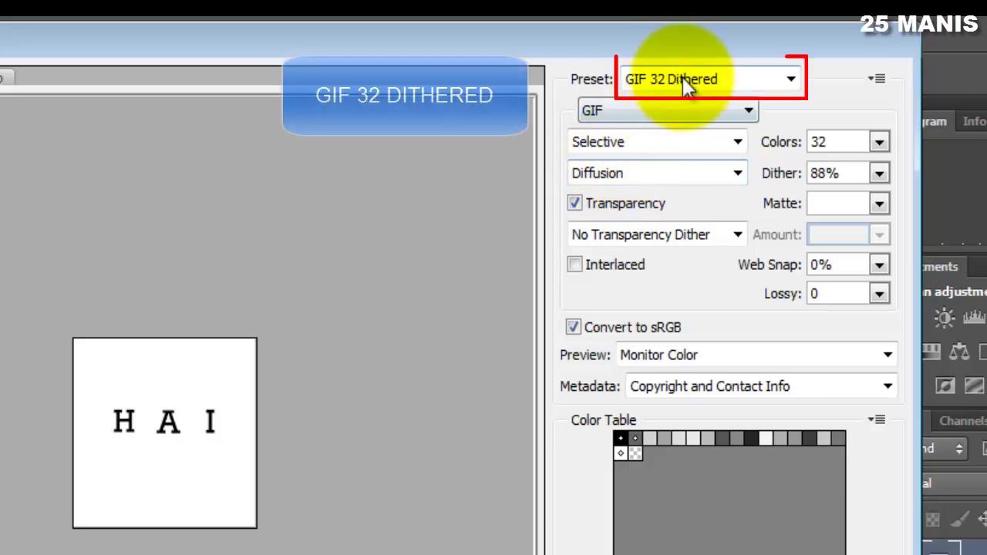
left_click(727, 82)
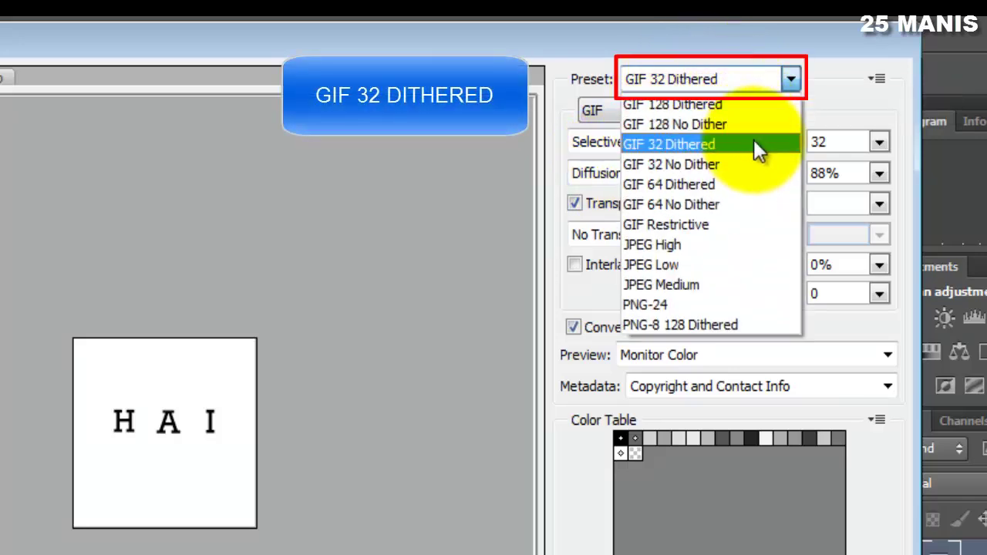
left_click(754, 144)
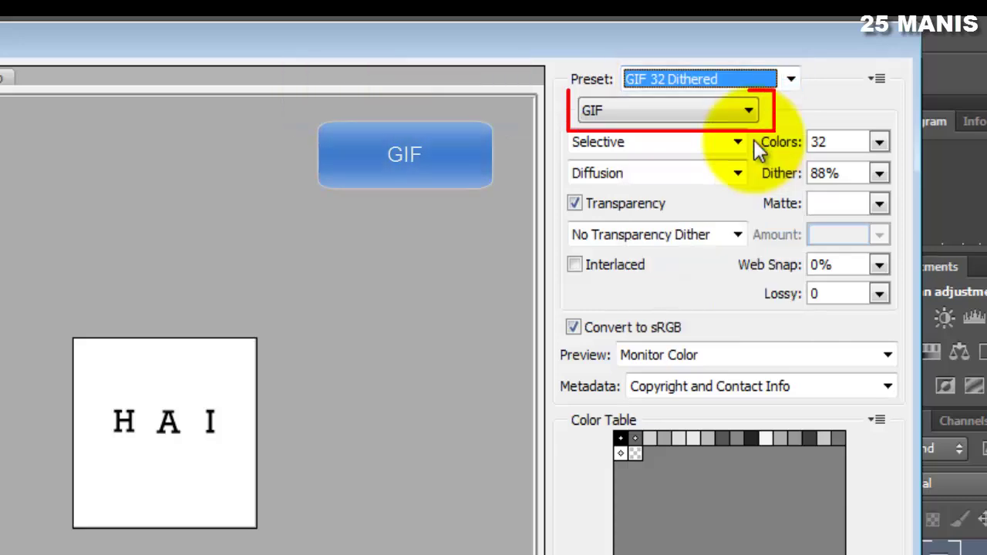
left_click(709, 112)
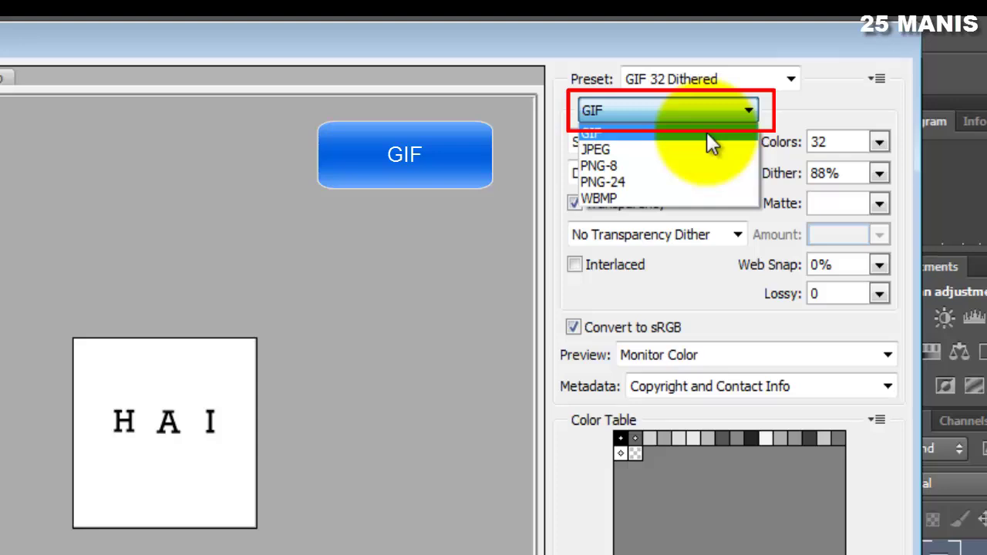
left_click(706, 131)
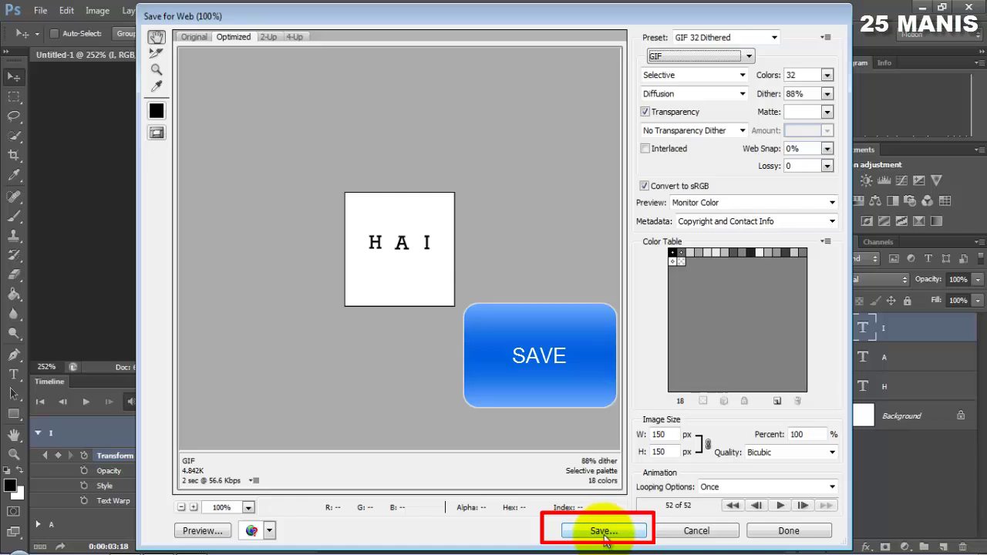
Save the optimized animation to My Documents as HUHVTLKO.gif
left_click(603, 530)
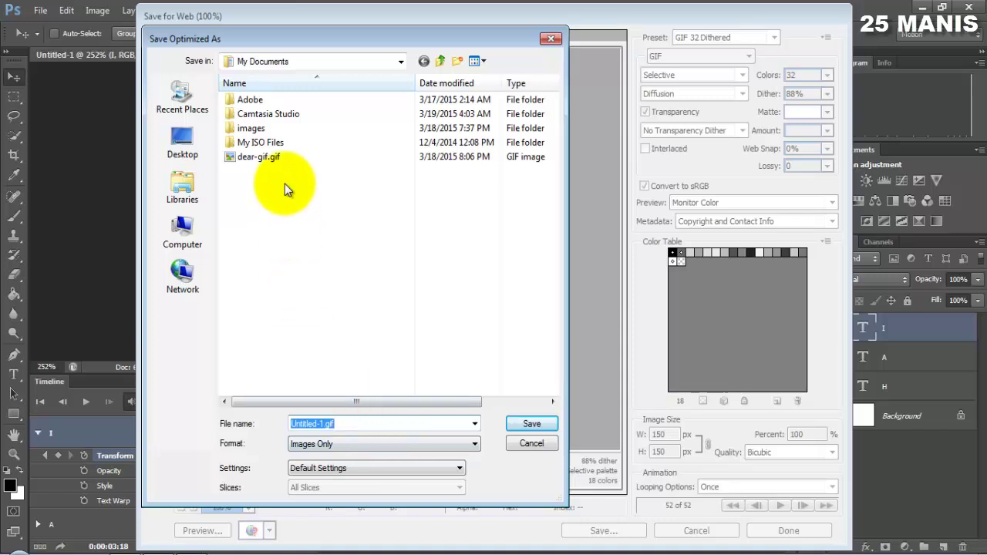
left_click(261, 160)
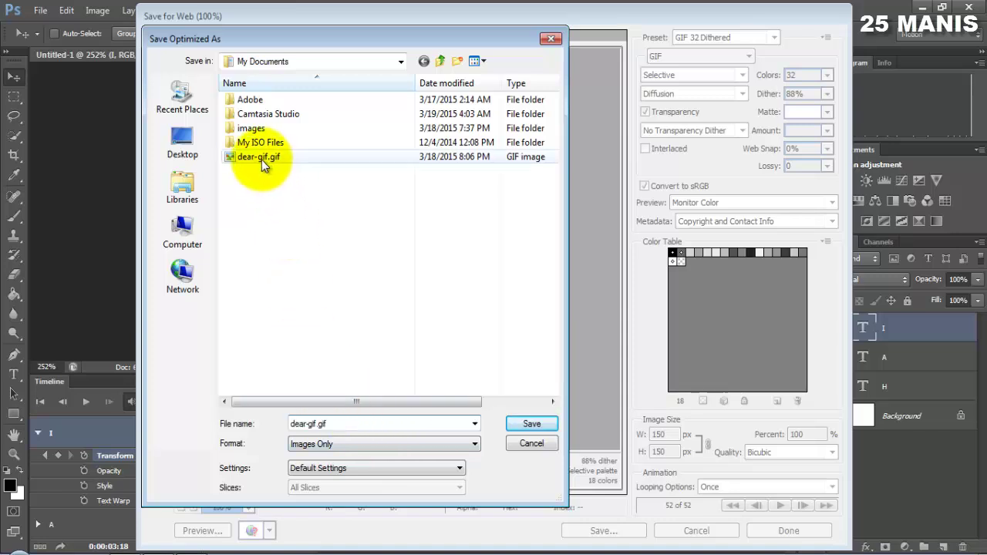
double_click(333, 425)
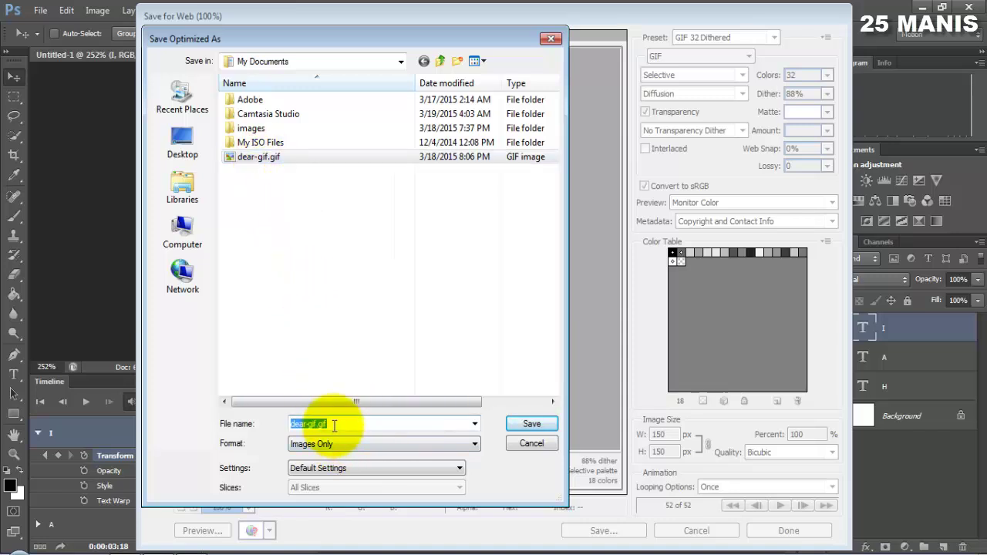
type("HUHVTLKO")
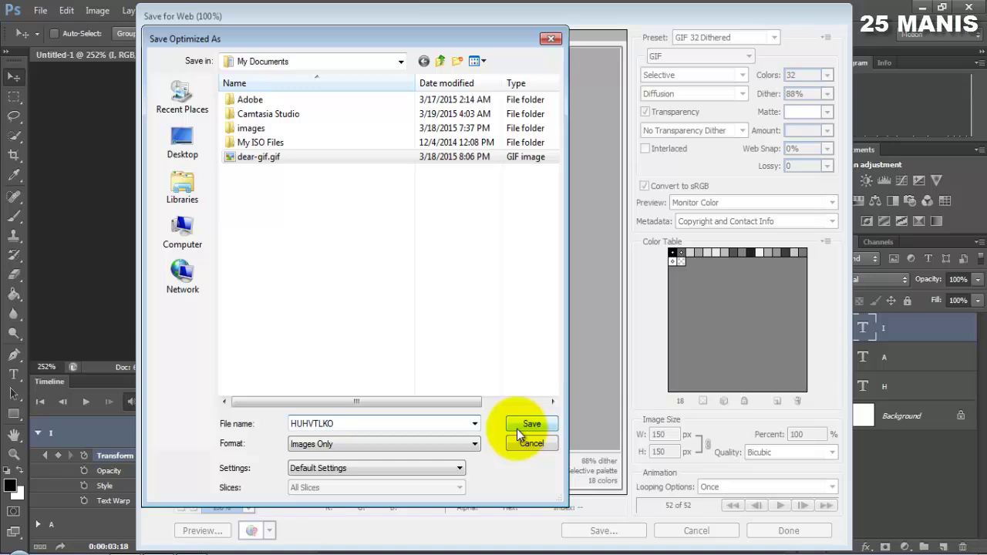
left_click(516, 429)
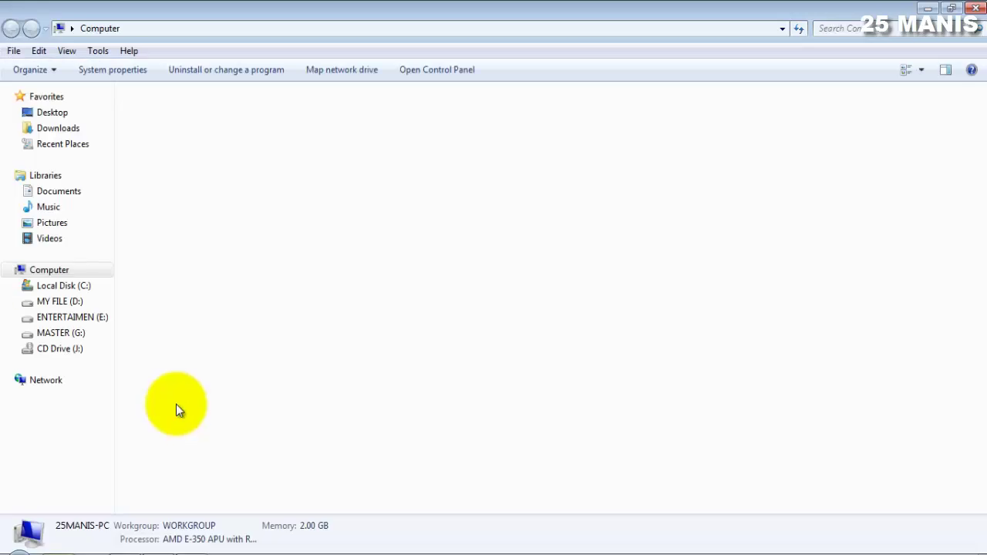
Select HUHVTLKO.gif in the Documents library and close the Explorer window
left_click(59, 192)
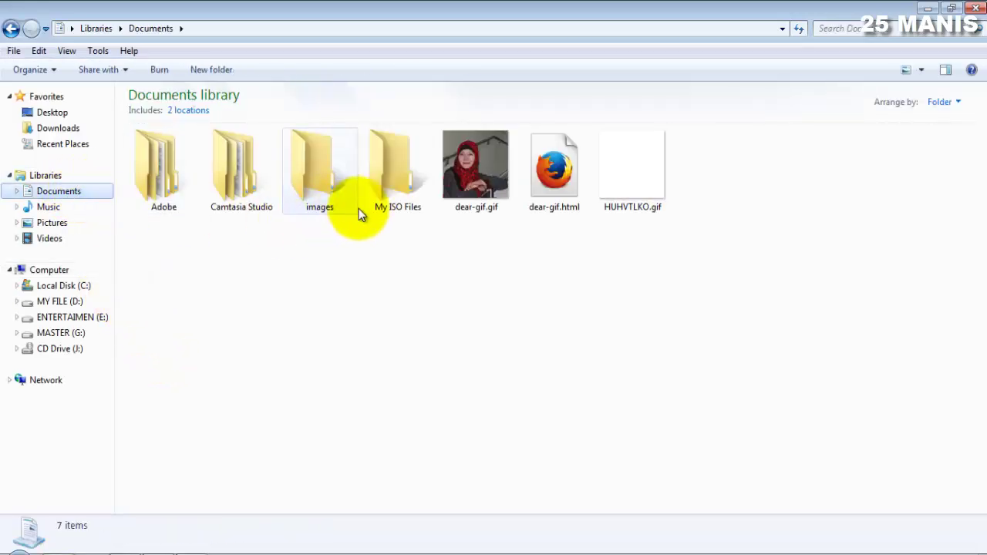
left_click(658, 187)
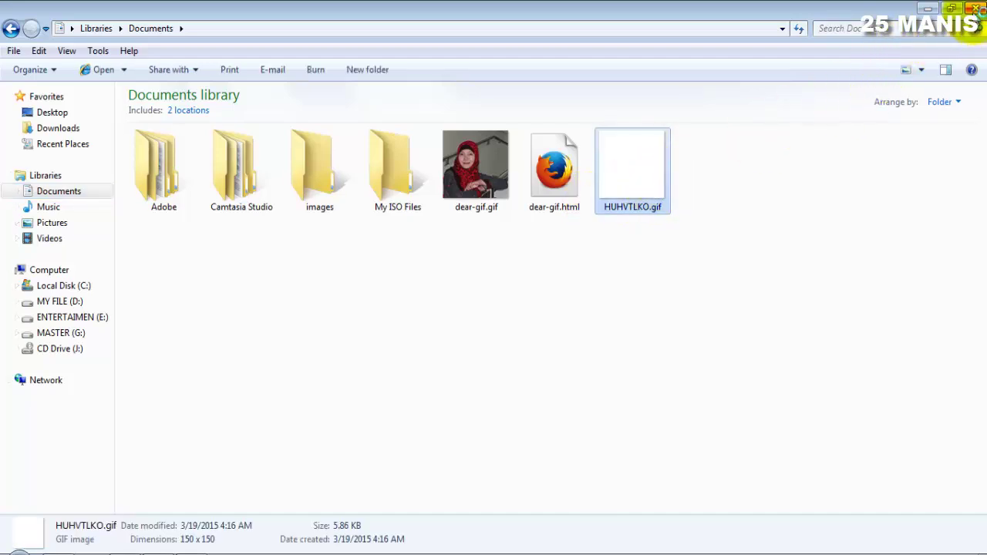
left_click(976, 10)
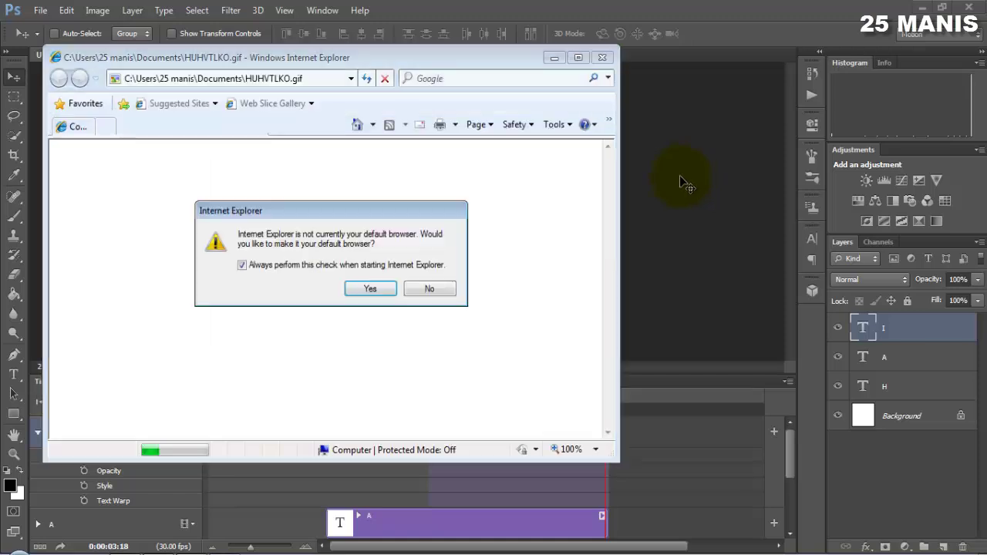
Accept the default-browser prompt, watch the GIF play H A I, then close Internet Explorer
left_click(380, 287)
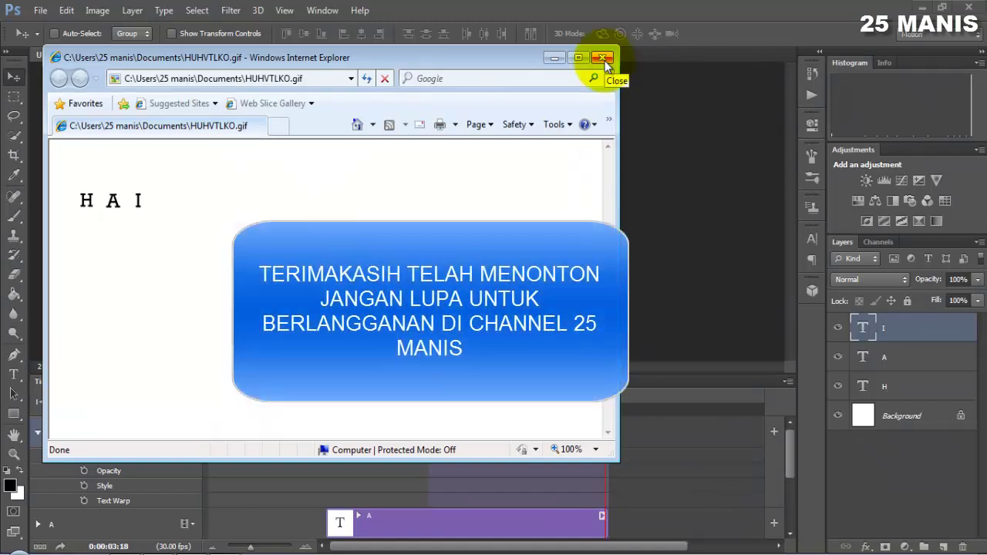
left_click(602, 58)
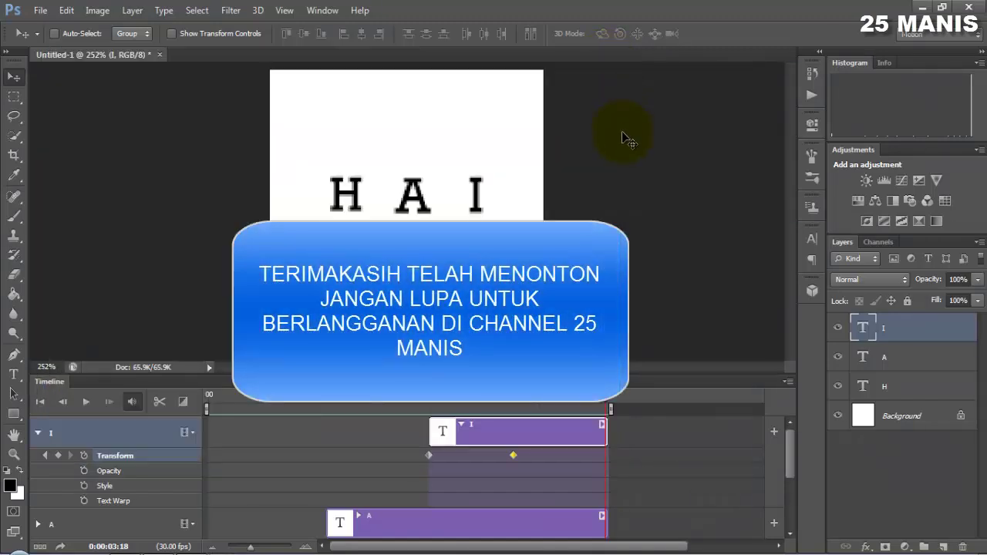